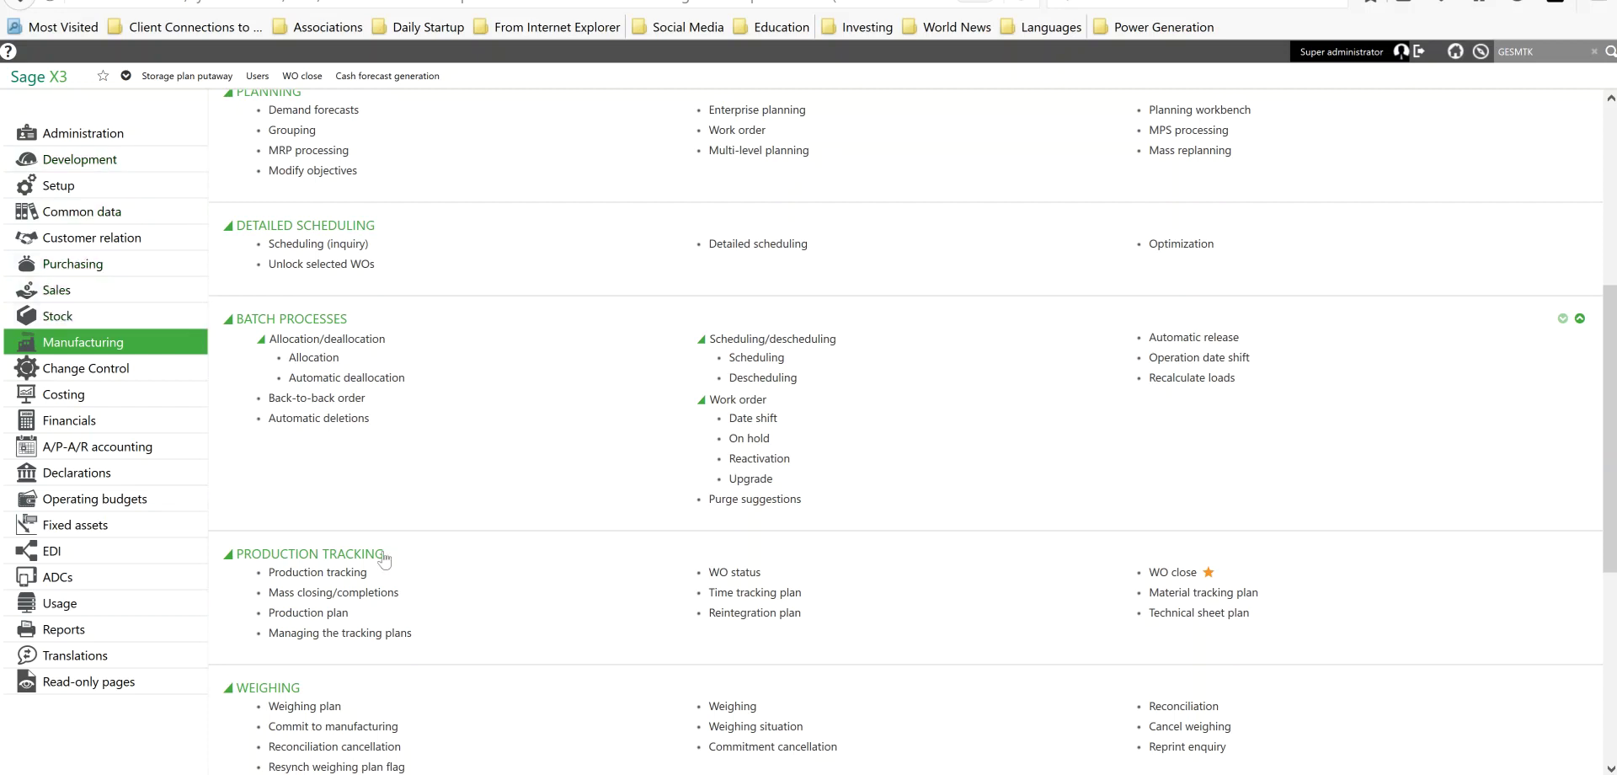
# Open Managing the tracking plans using the ALL Standard transaction.
pyautogui.click(380, 636)
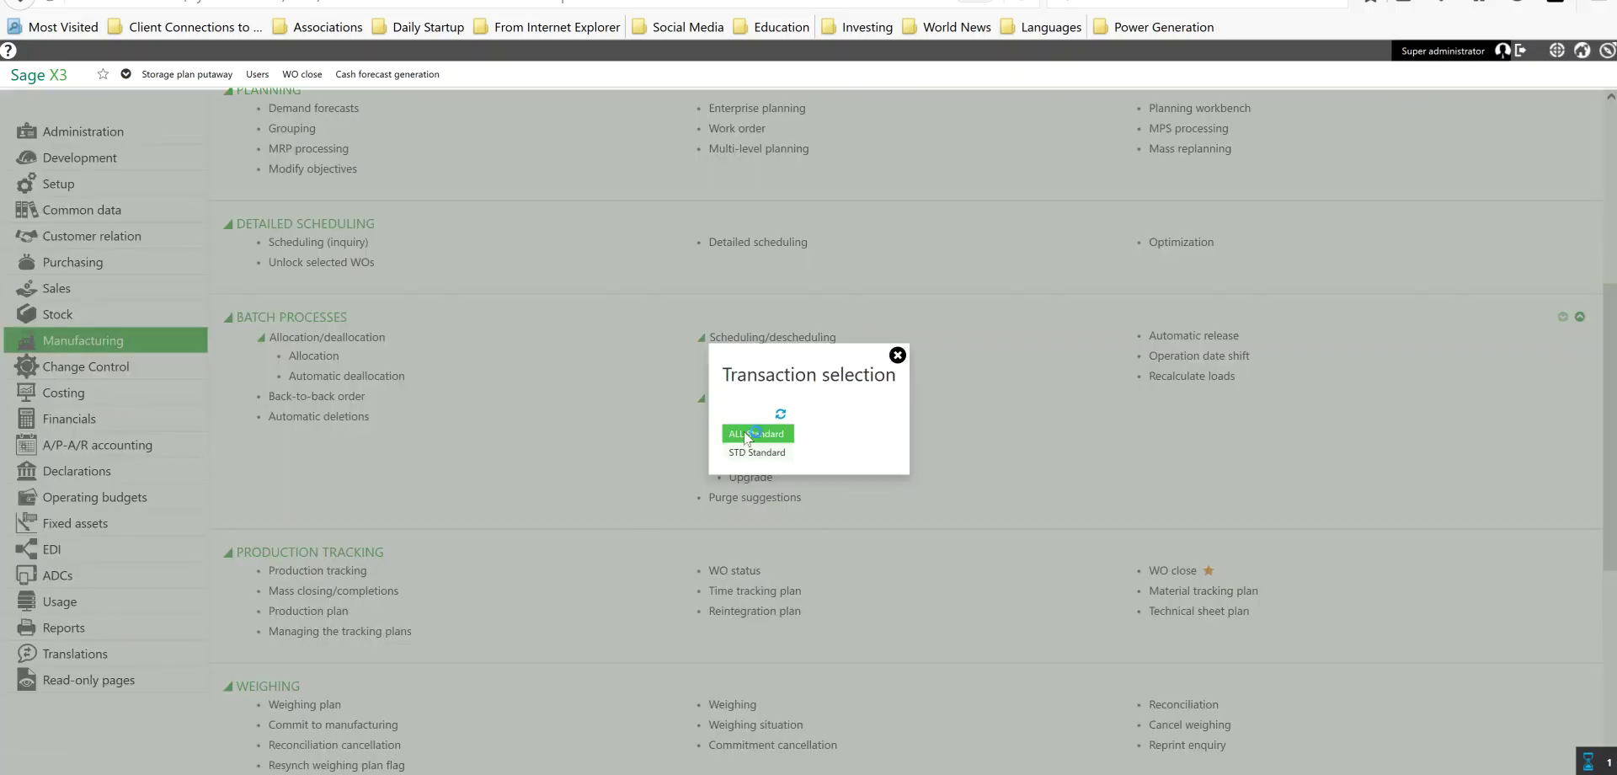
pyautogui.click(745, 435)
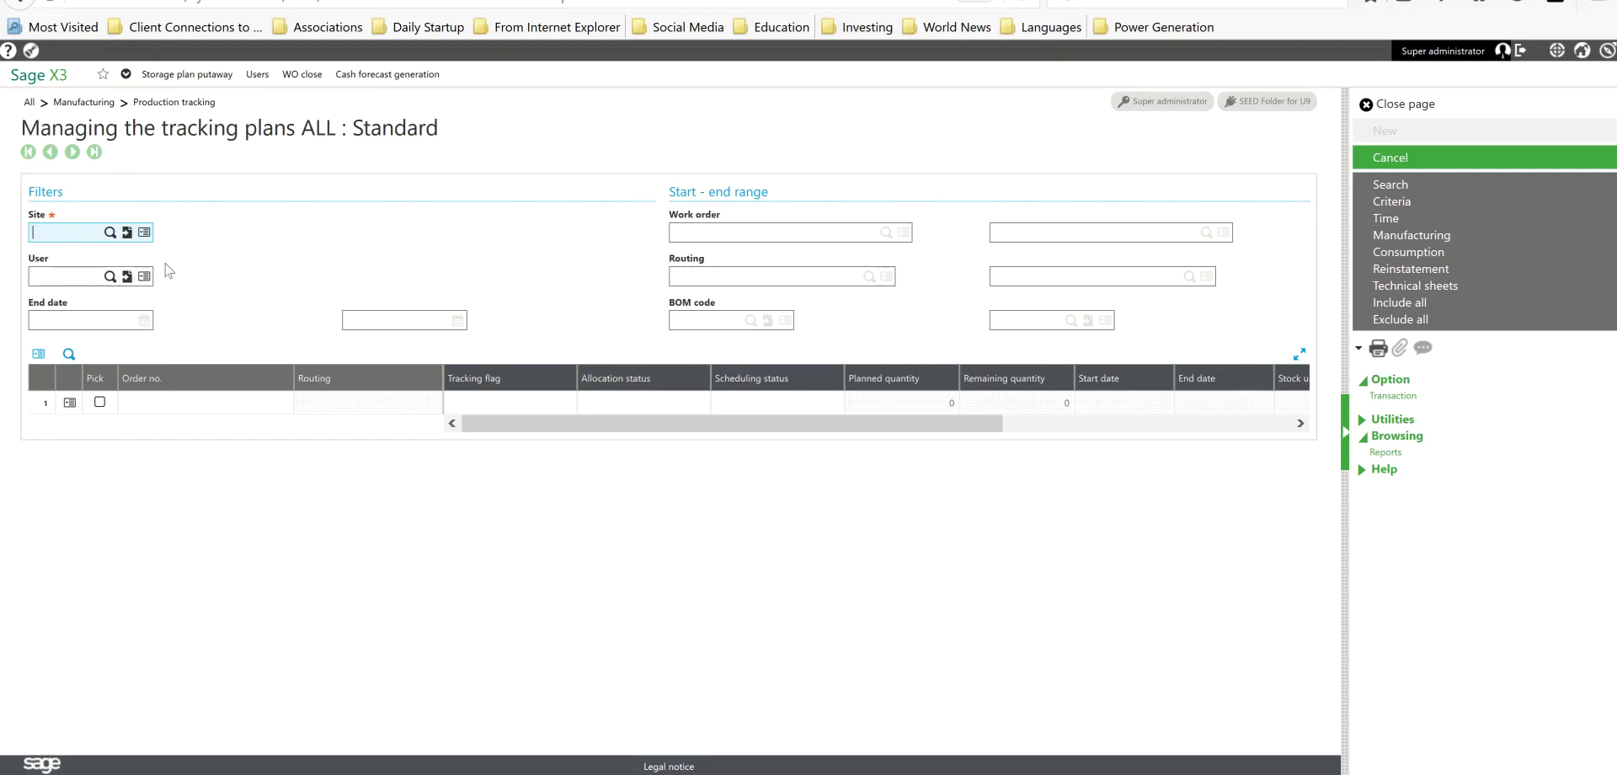
# Search work orders for site NA012, user ADMIN, end dates 01/01/15 to 05/31/17.
pyautogui.write('NA012')
pyautogui.press('Tab')
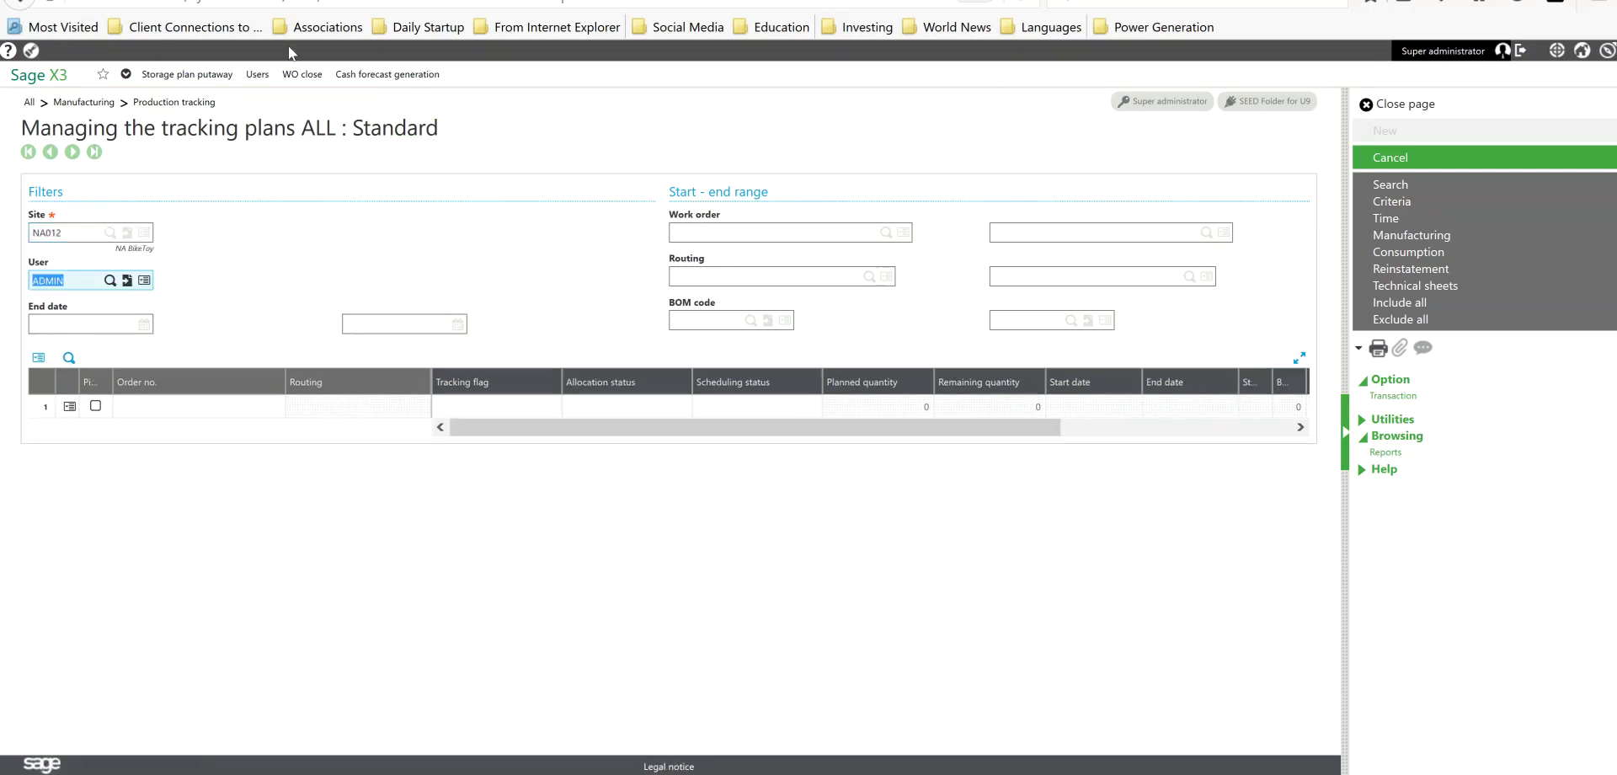
pyautogui.press('Tab')
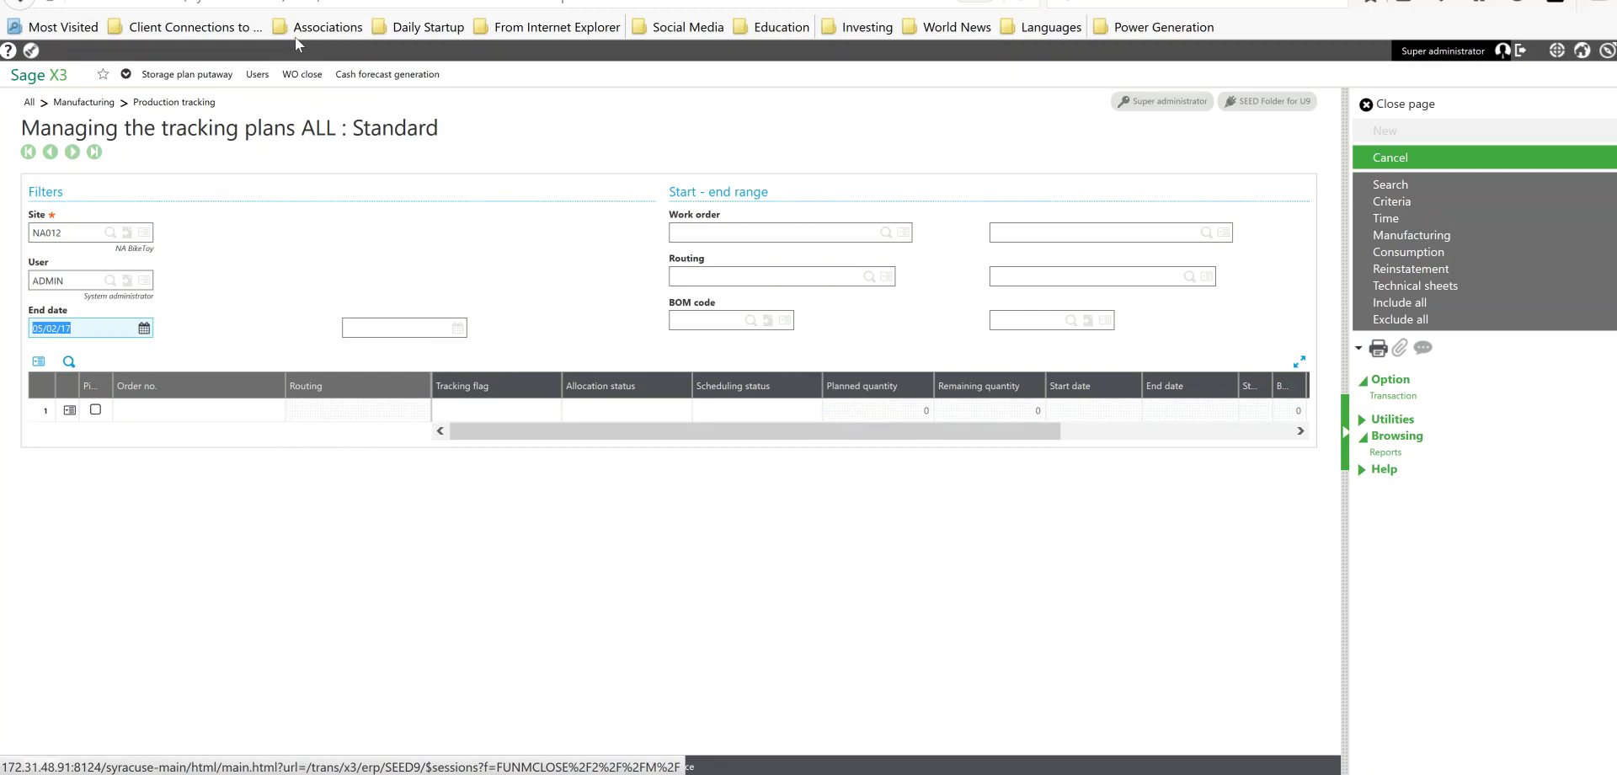
pyautogui.write('010115')
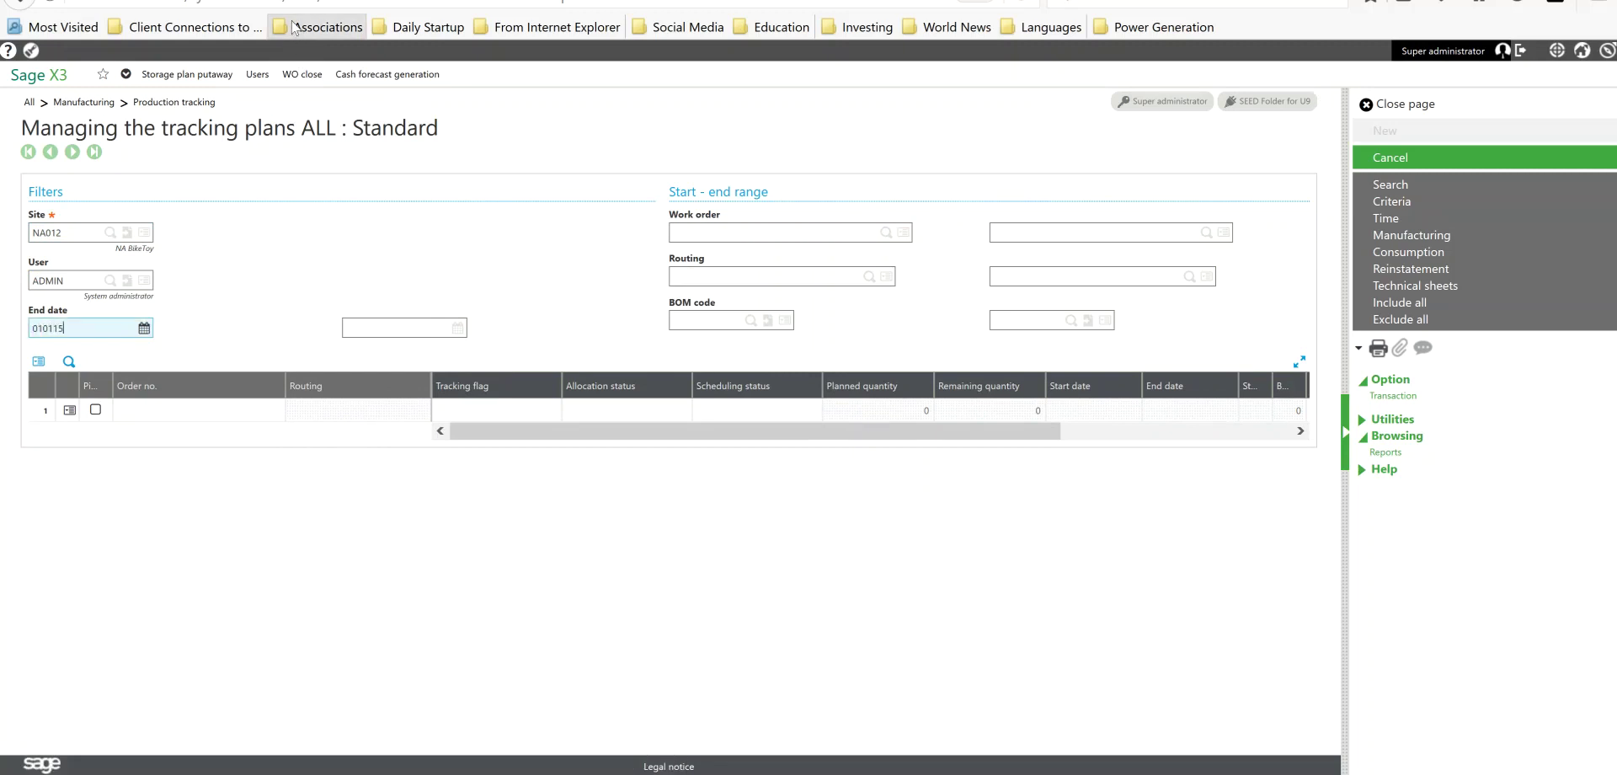
pyautogui.press('Tab')
pyautogui.write('053117')
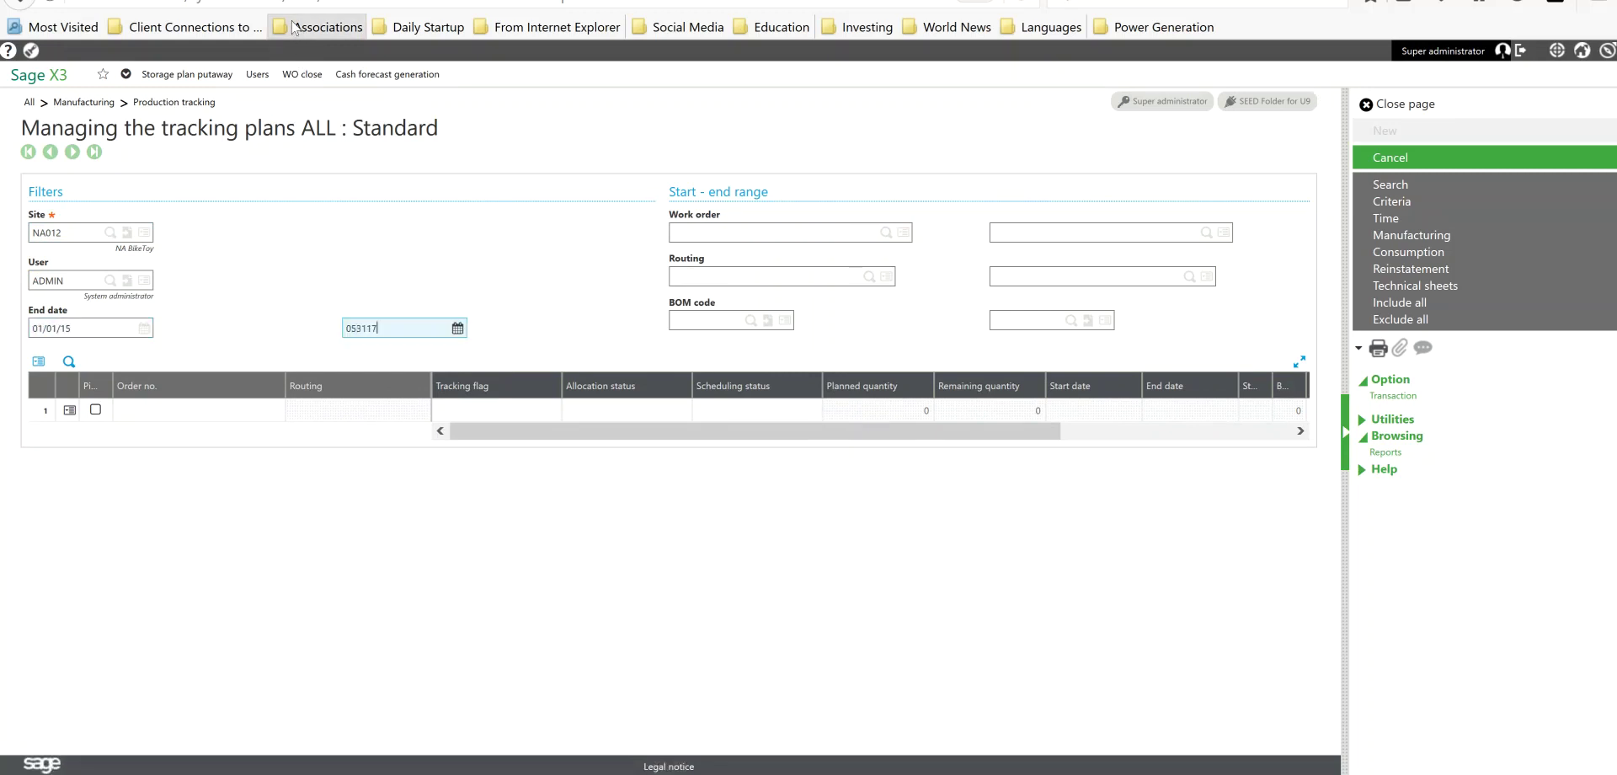
pyautogui.press('Tab')
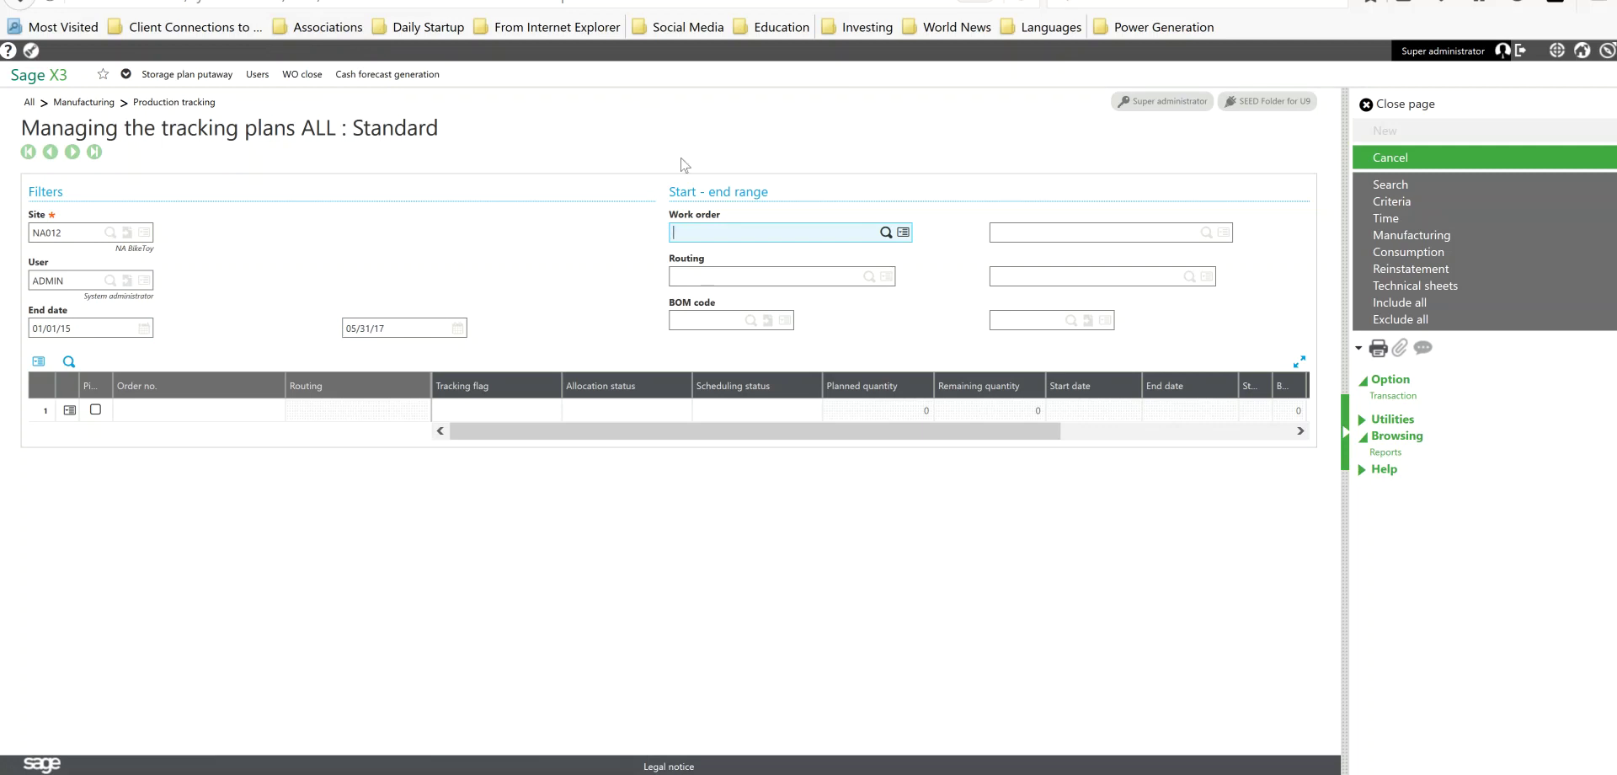
pyautogui.click(1411, 191)
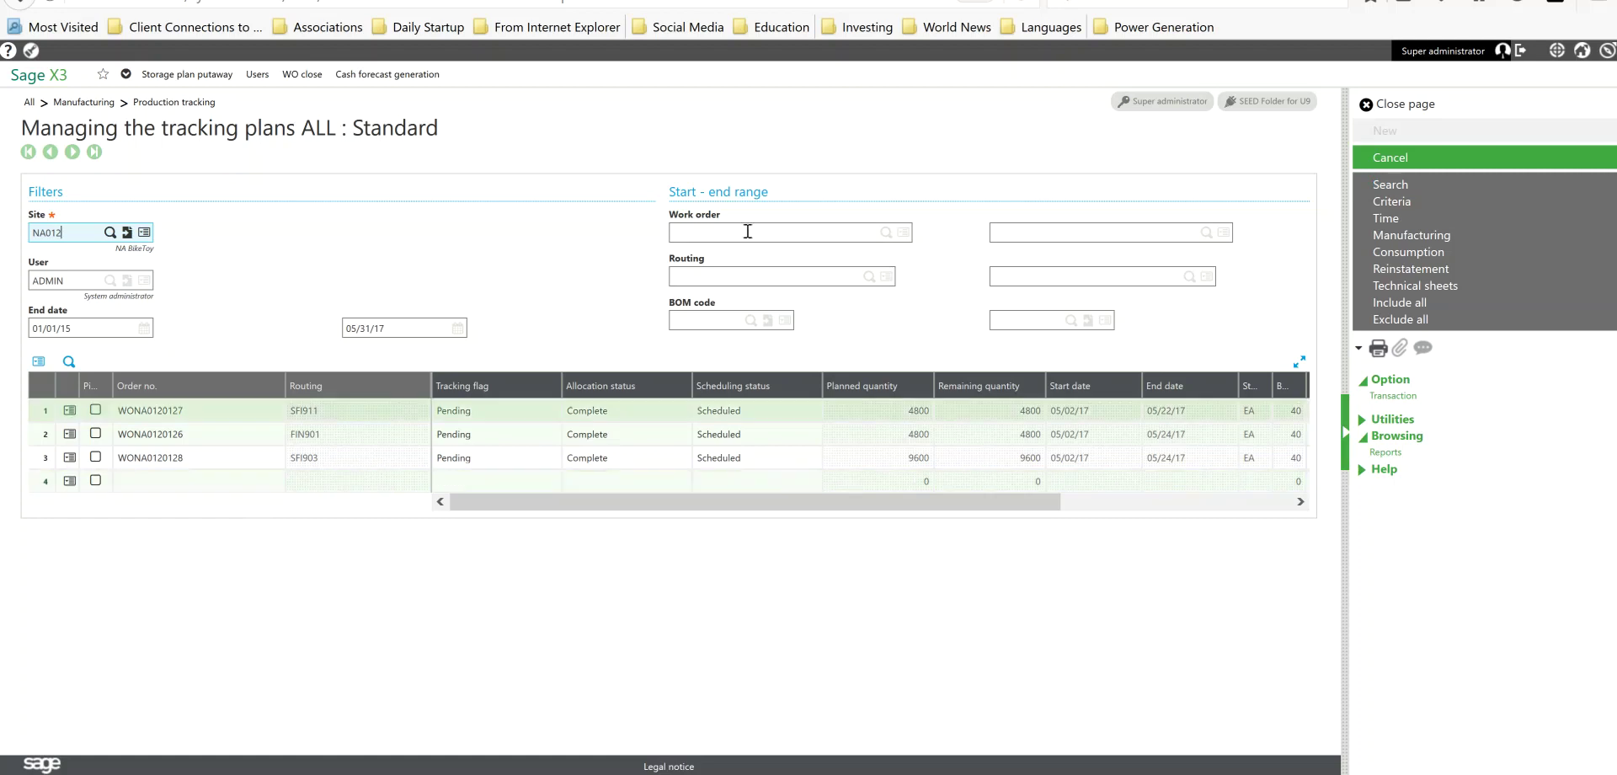
pyautogui.click(1411, 207)
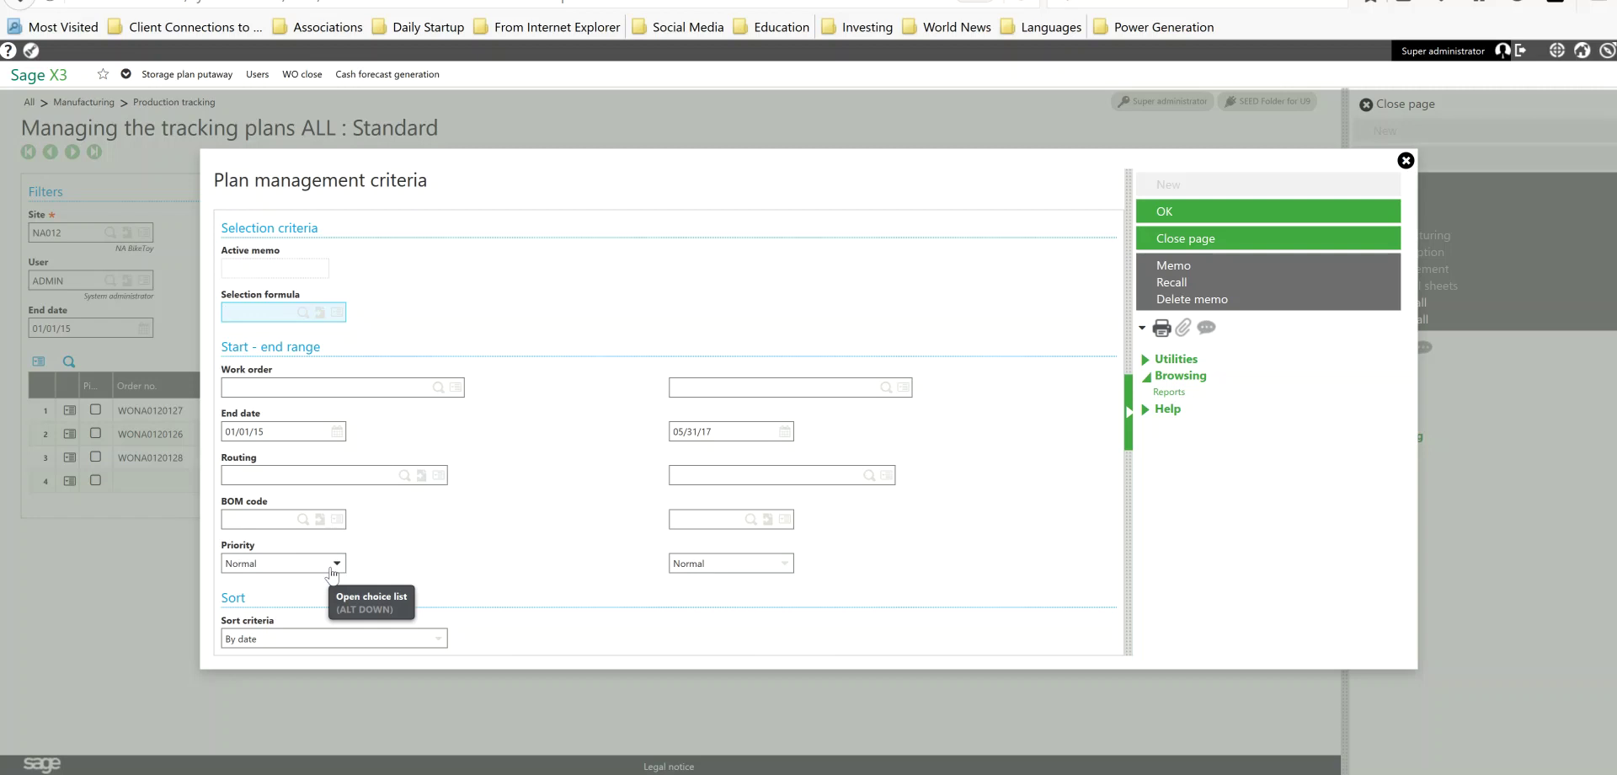
pyautogui.click(437, 640)
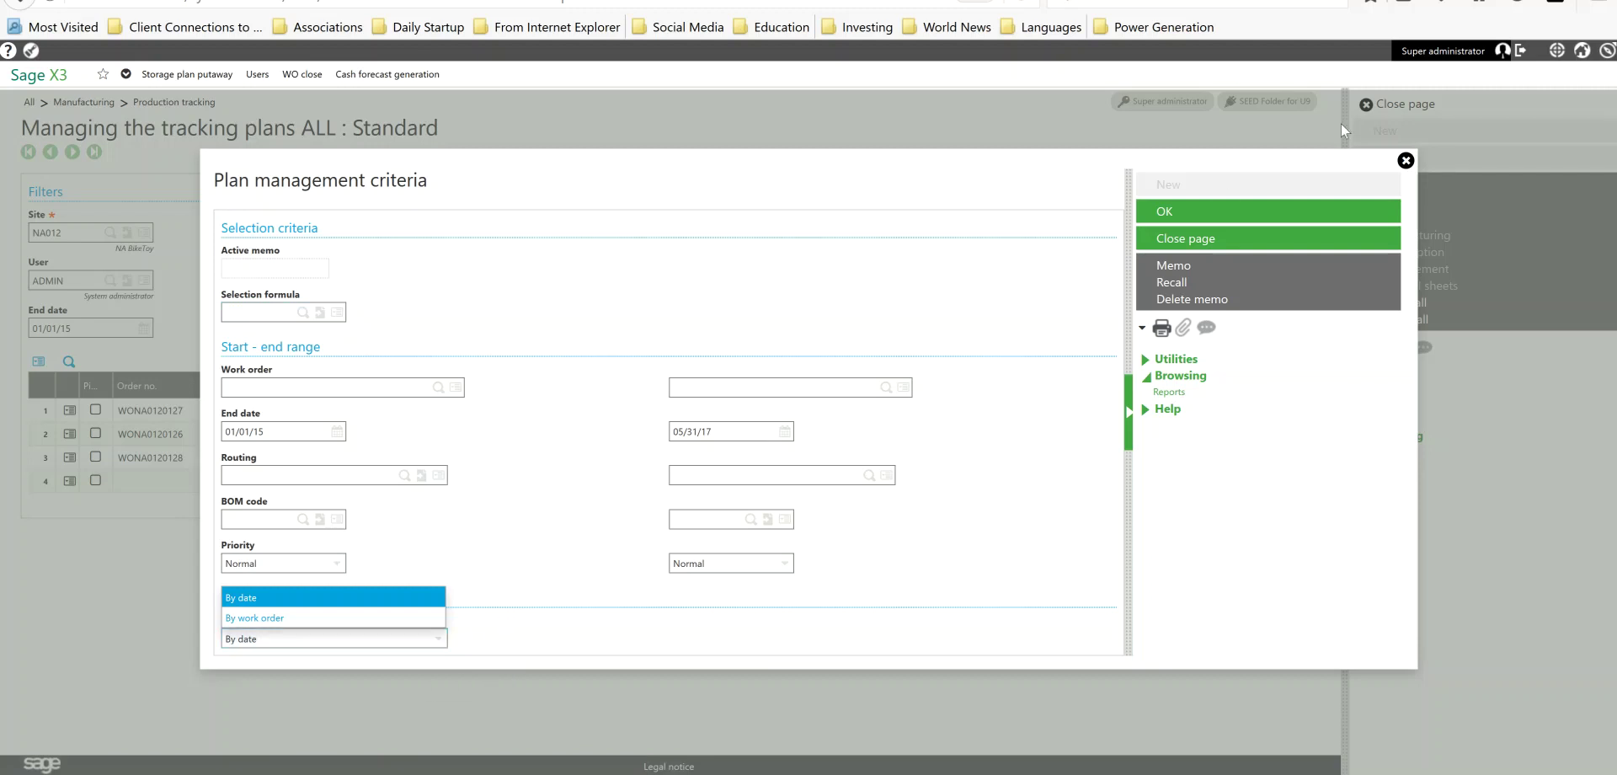
pyautogui.click(1184, 218)
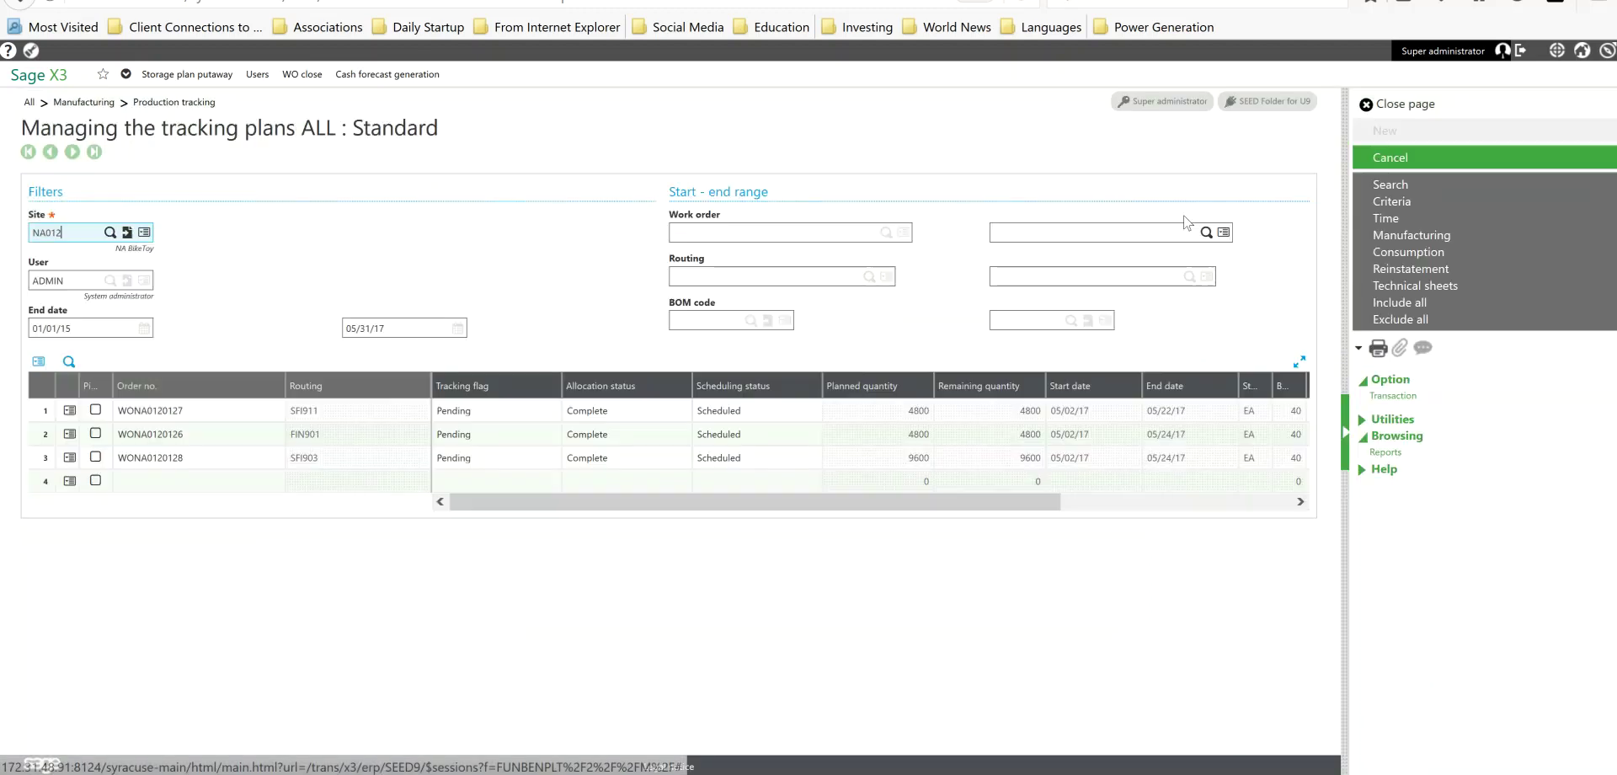
# Widen the Pick column and tick all three work orders for picking.
pyautogui.click(1409, 305)
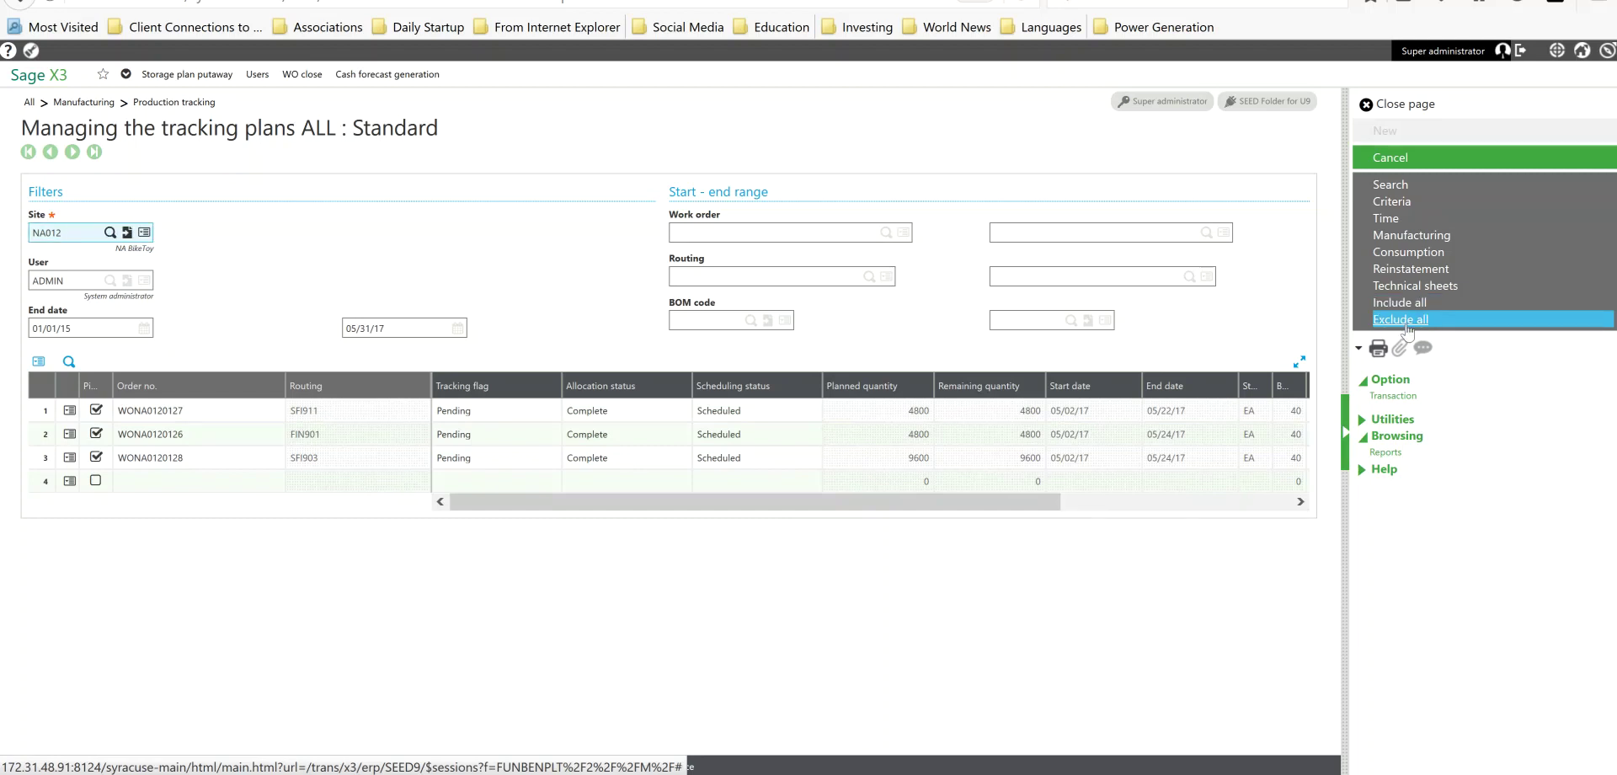
pyautogui.click(1407, 324)
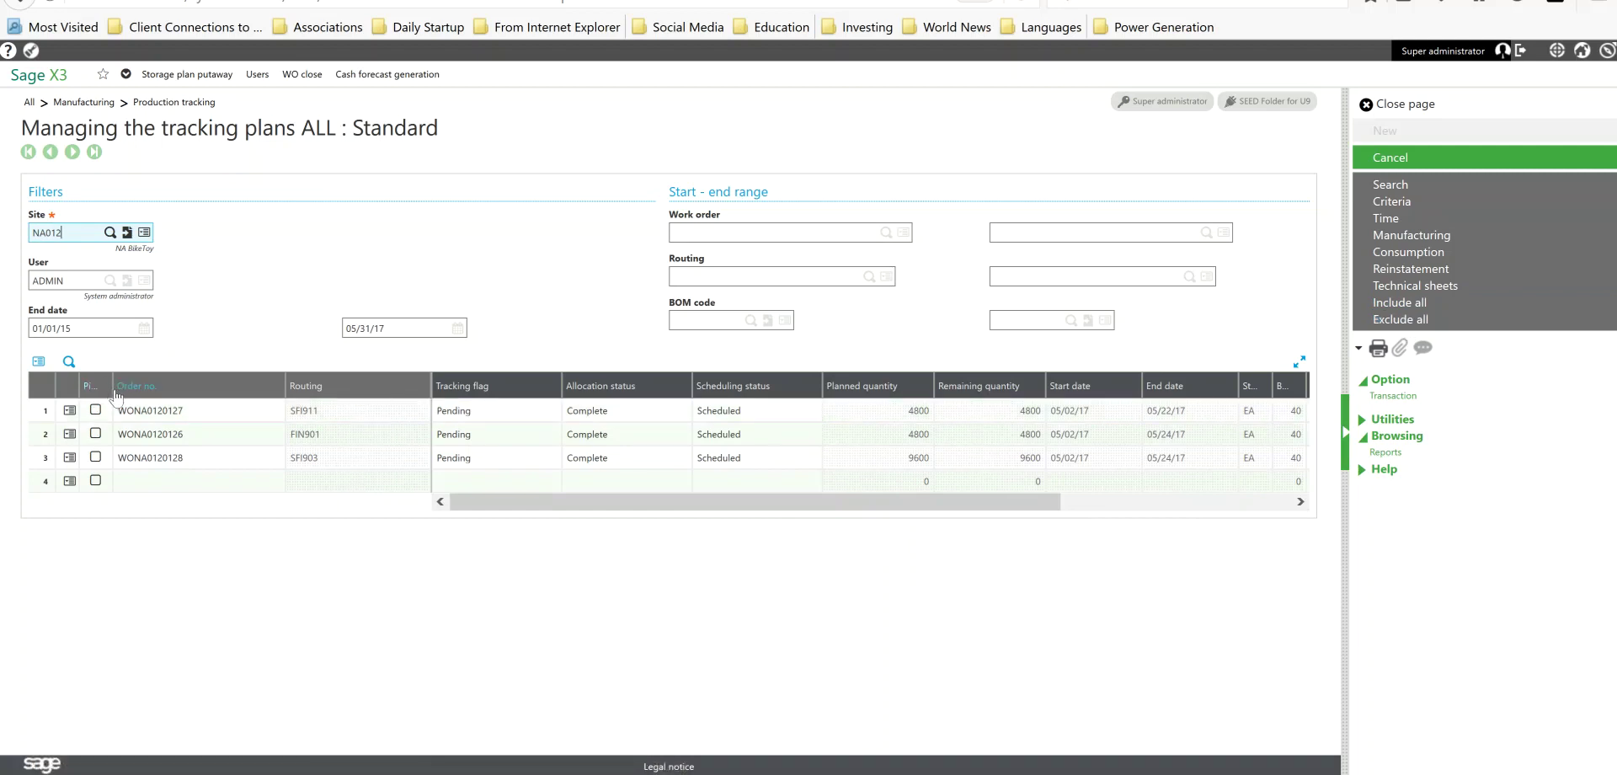
pyautogui.moveTo(134, 396); pyautogui.dragTo(202, 396)
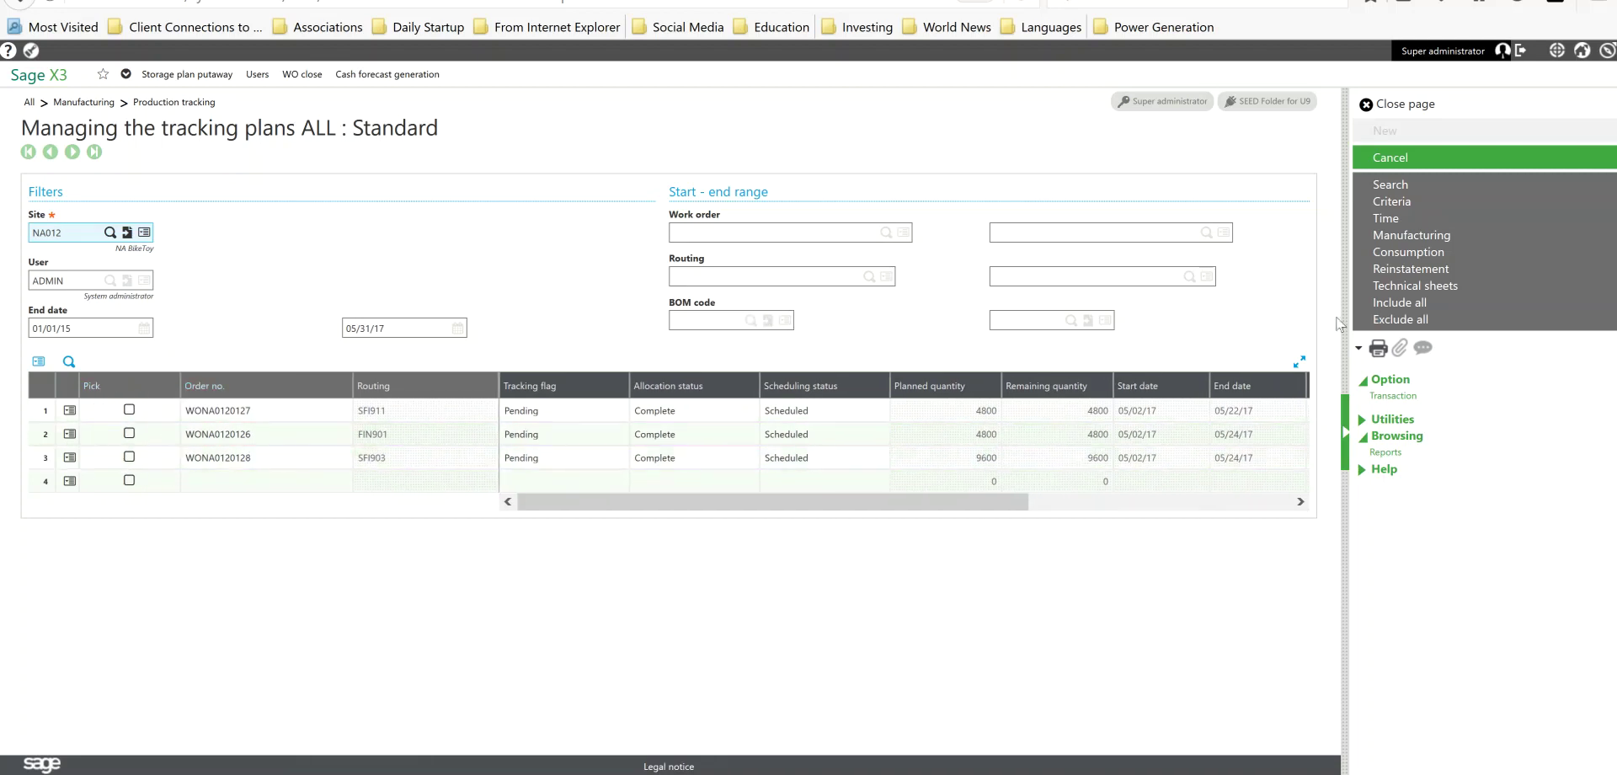
pyautogui.click(1400, 305)
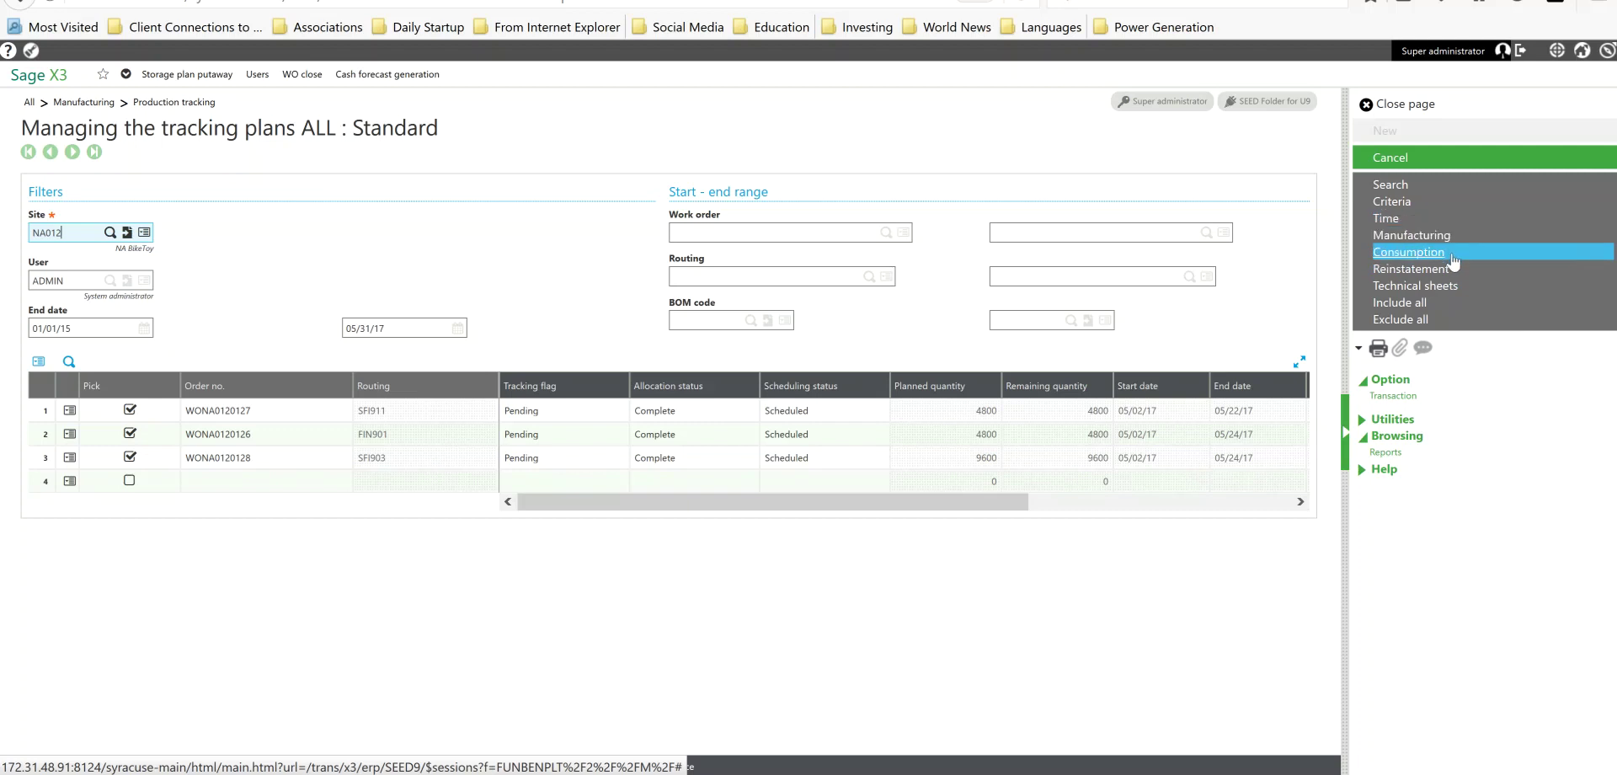
# Enter actual run times 7200, 7996.8 and 24 for the three work orders.
pyautogui.click(1415, 222)
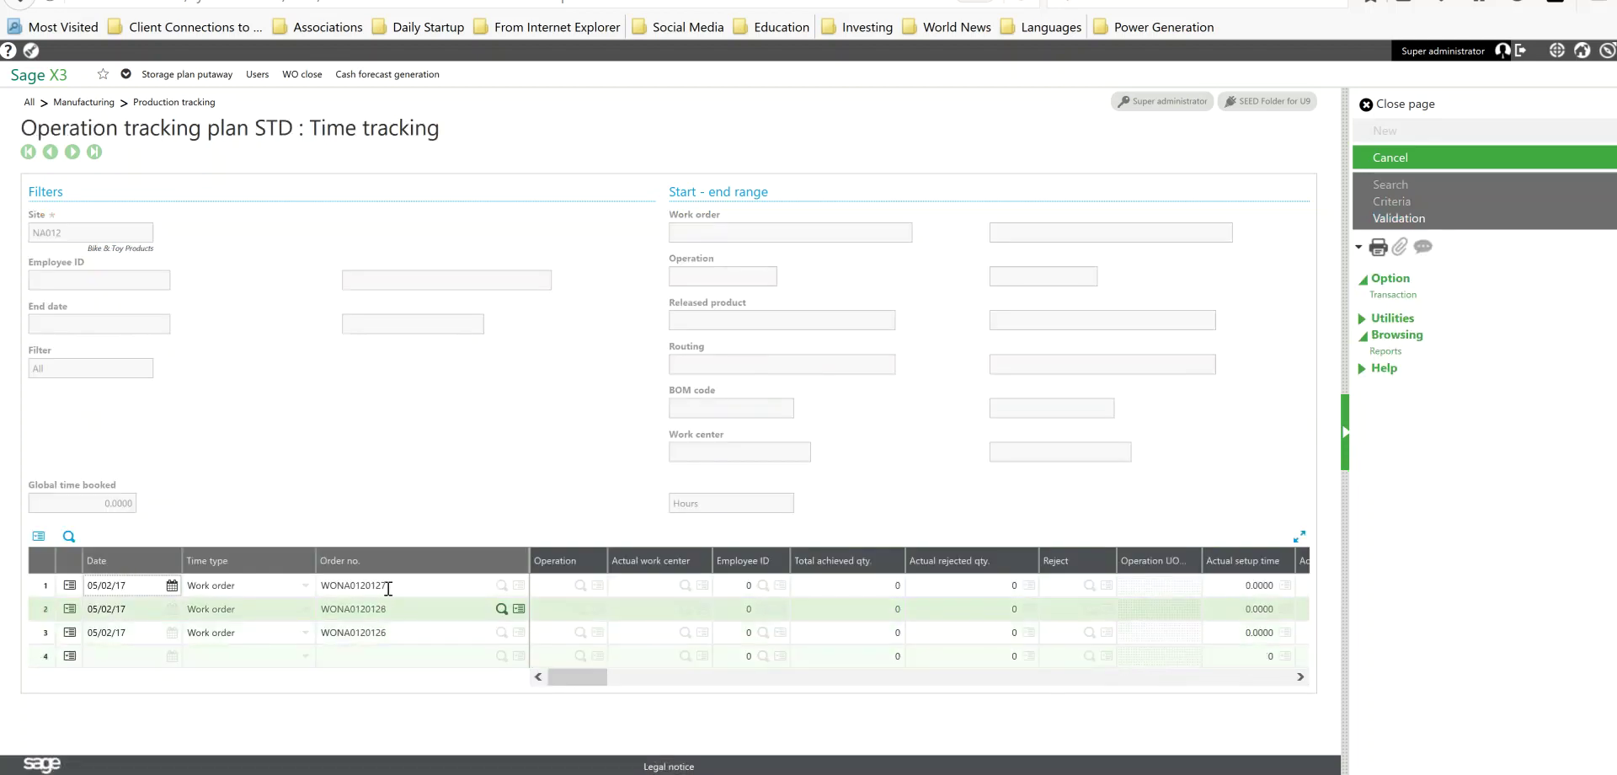
pyautogui.moveTo(564, 679); pyautogui.dragTo(617, 684)
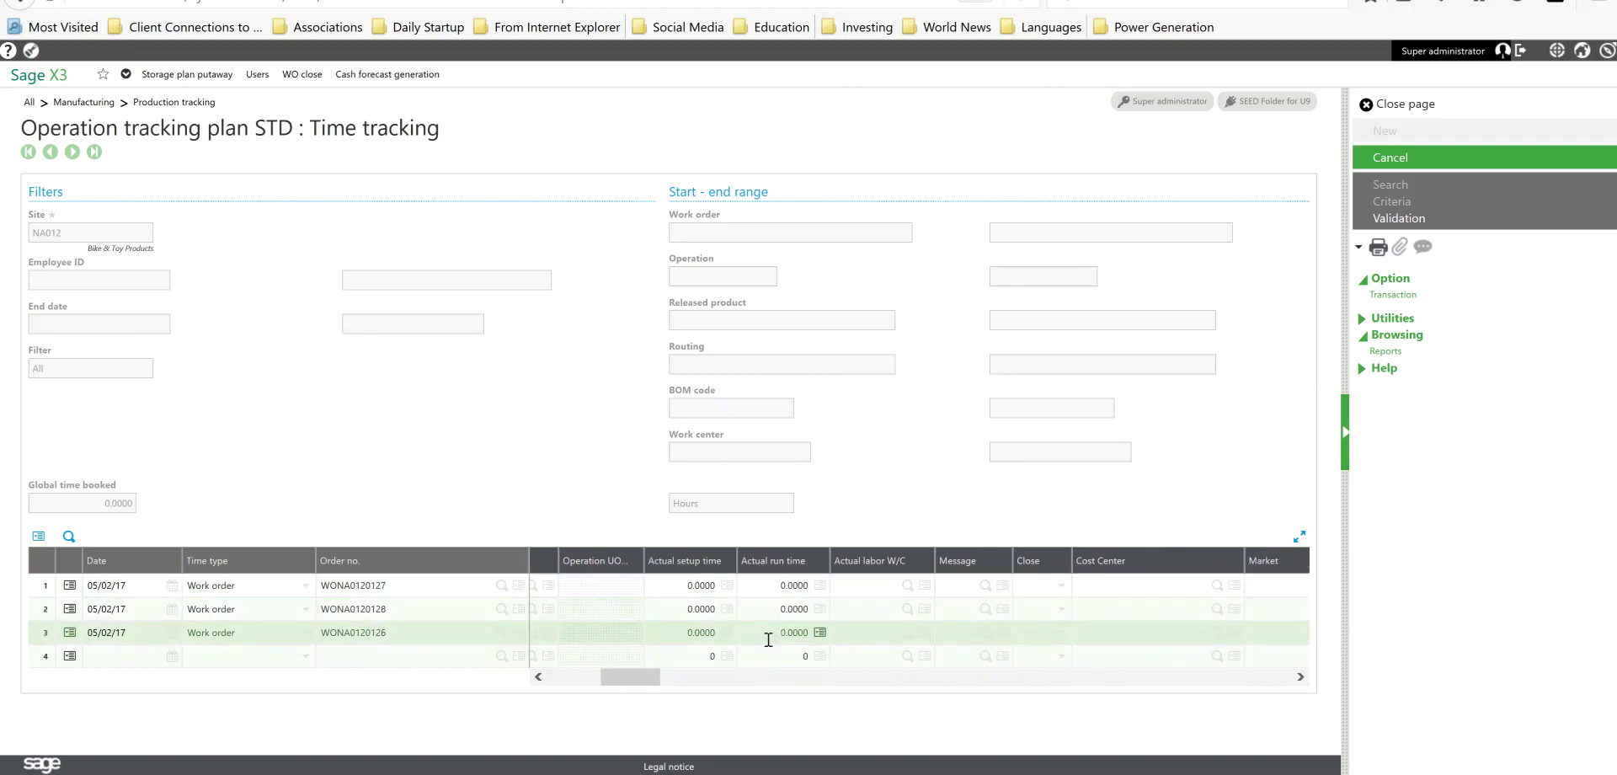
pyautogui.click(767, 588)
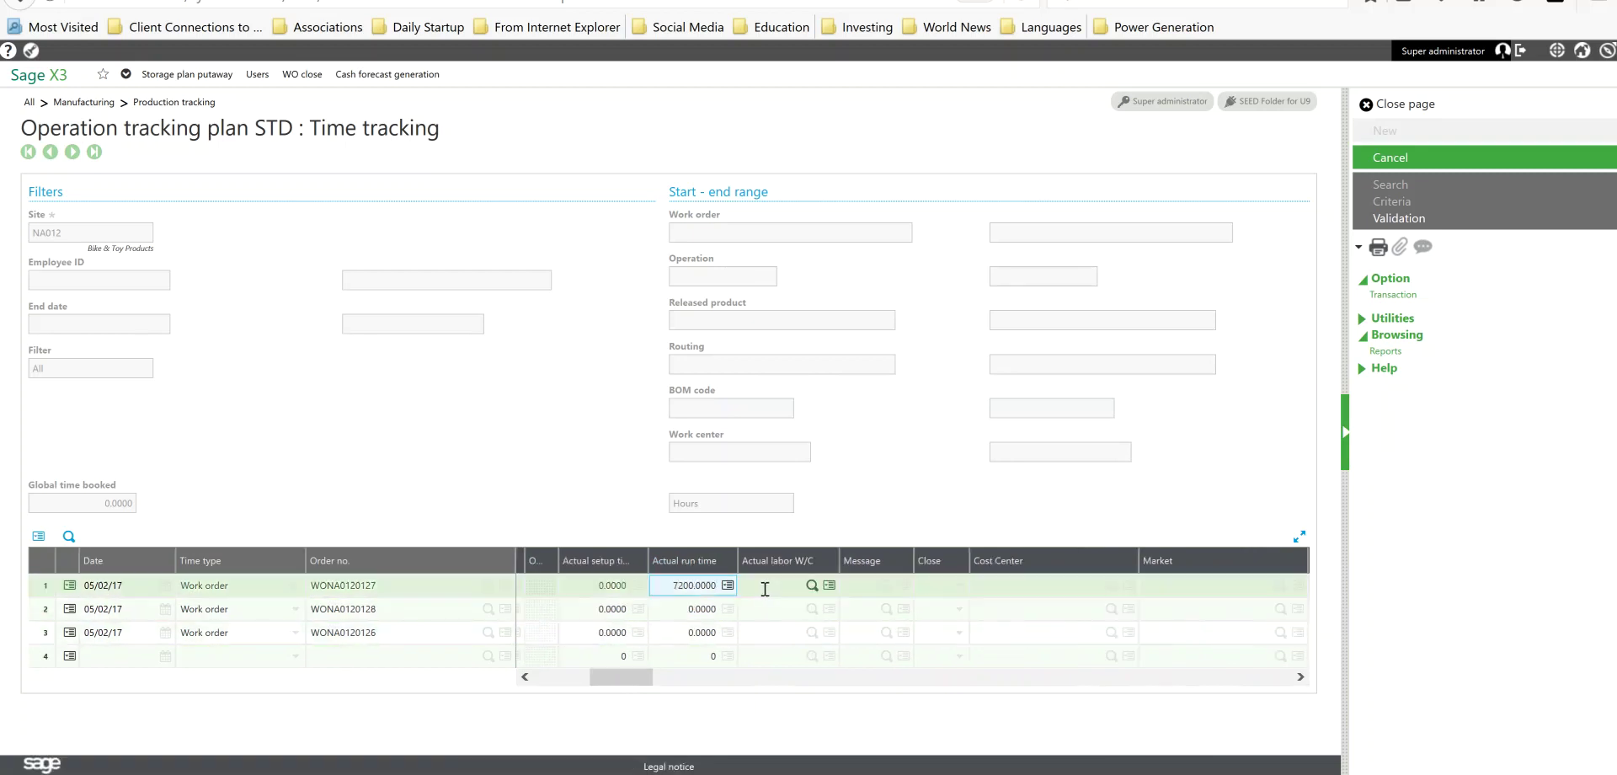
pyautogui.click(693, 607)
pyautogui.press('Down')
pyautogui.write('24000')
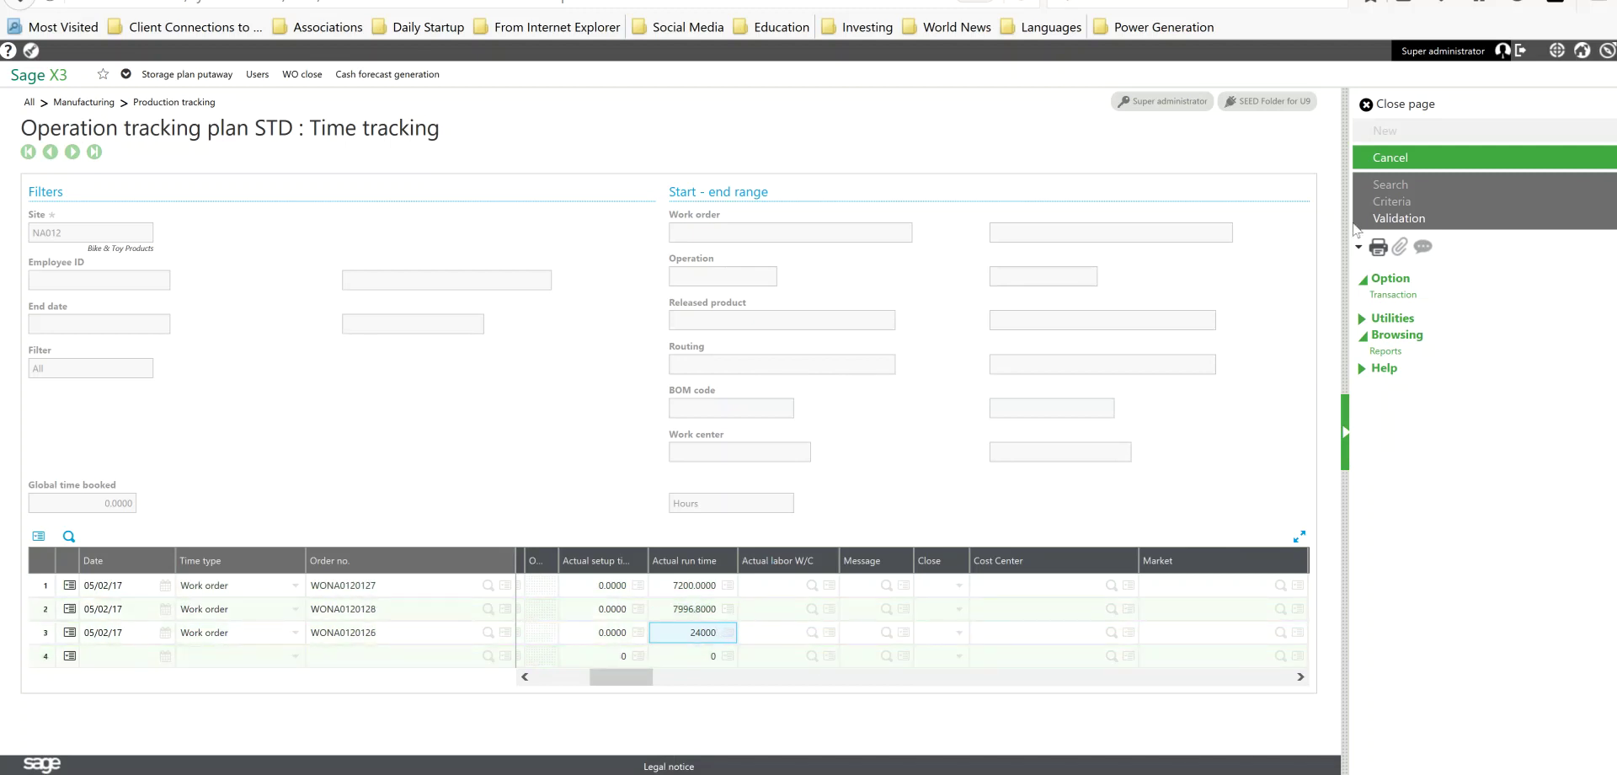
pyautogui.click(1399, 219)
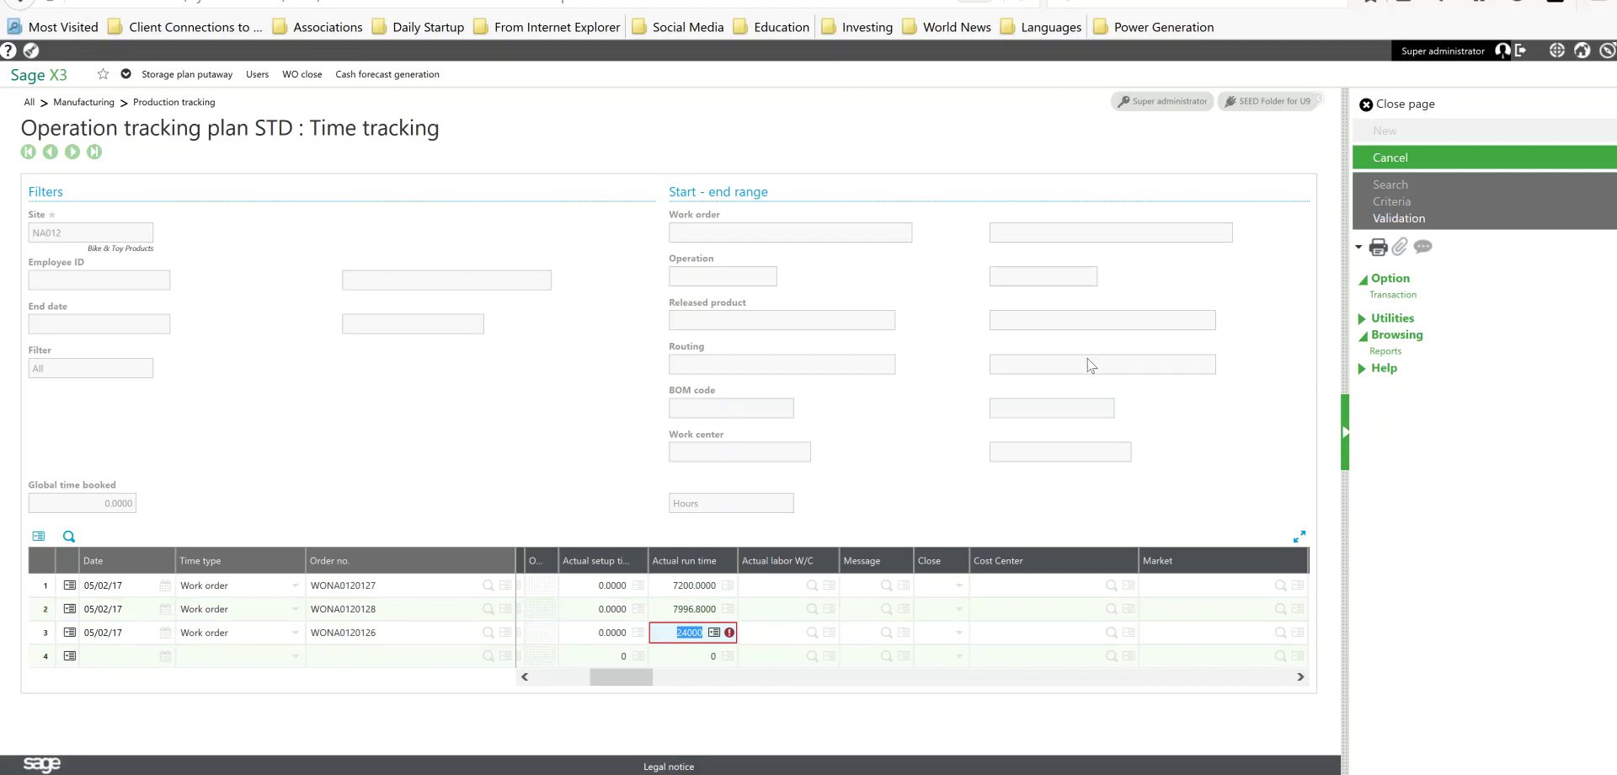
pyautogui.write('24000')
pyautogui.press('Return')
pyautogui.write('24')
pyautogui.press('Tab')
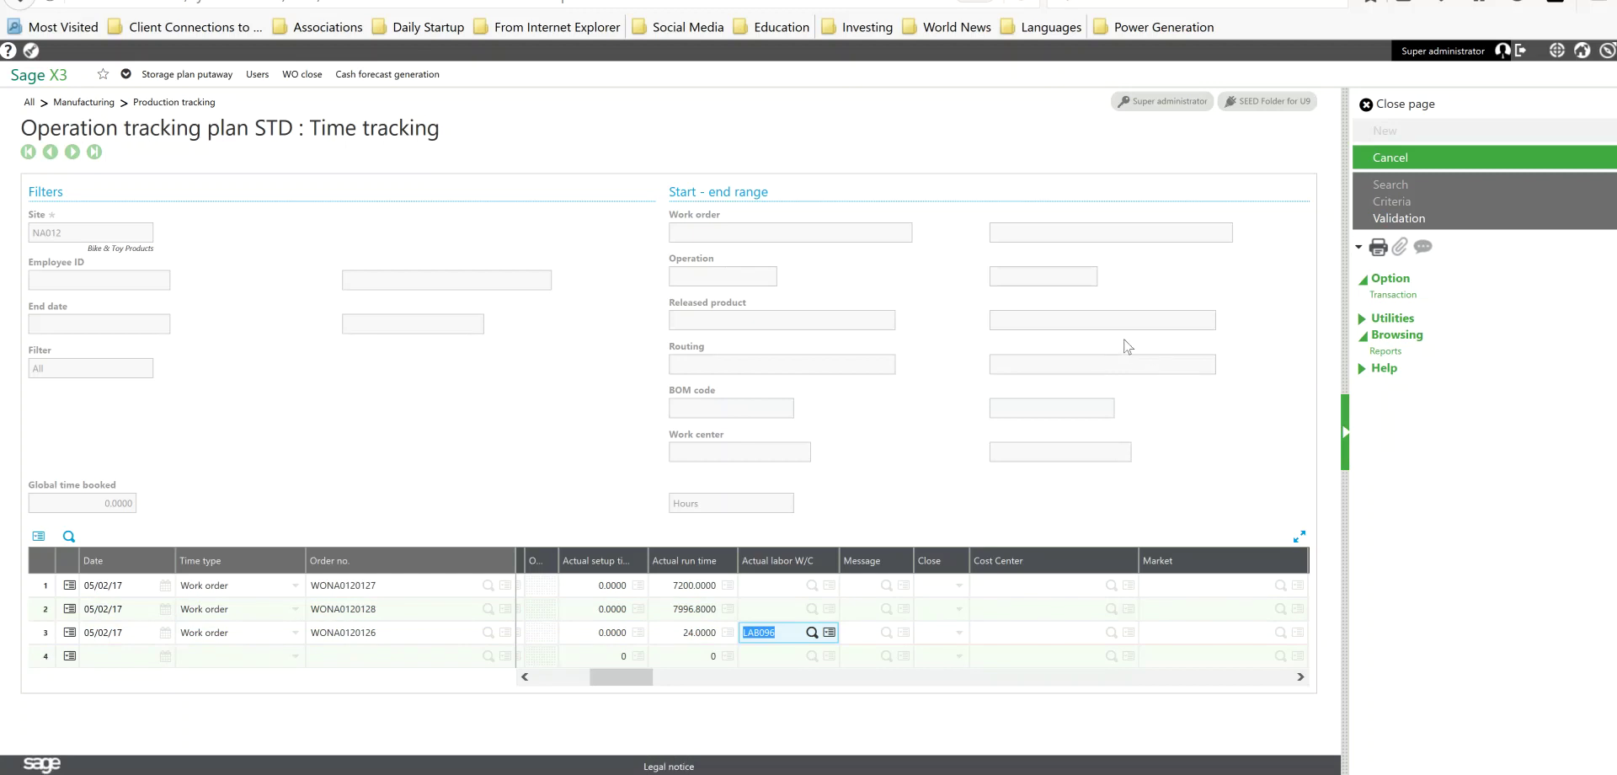
# Set Close to Yes on each operation and validate the time tracking.
pyautogui.click(783, 584)
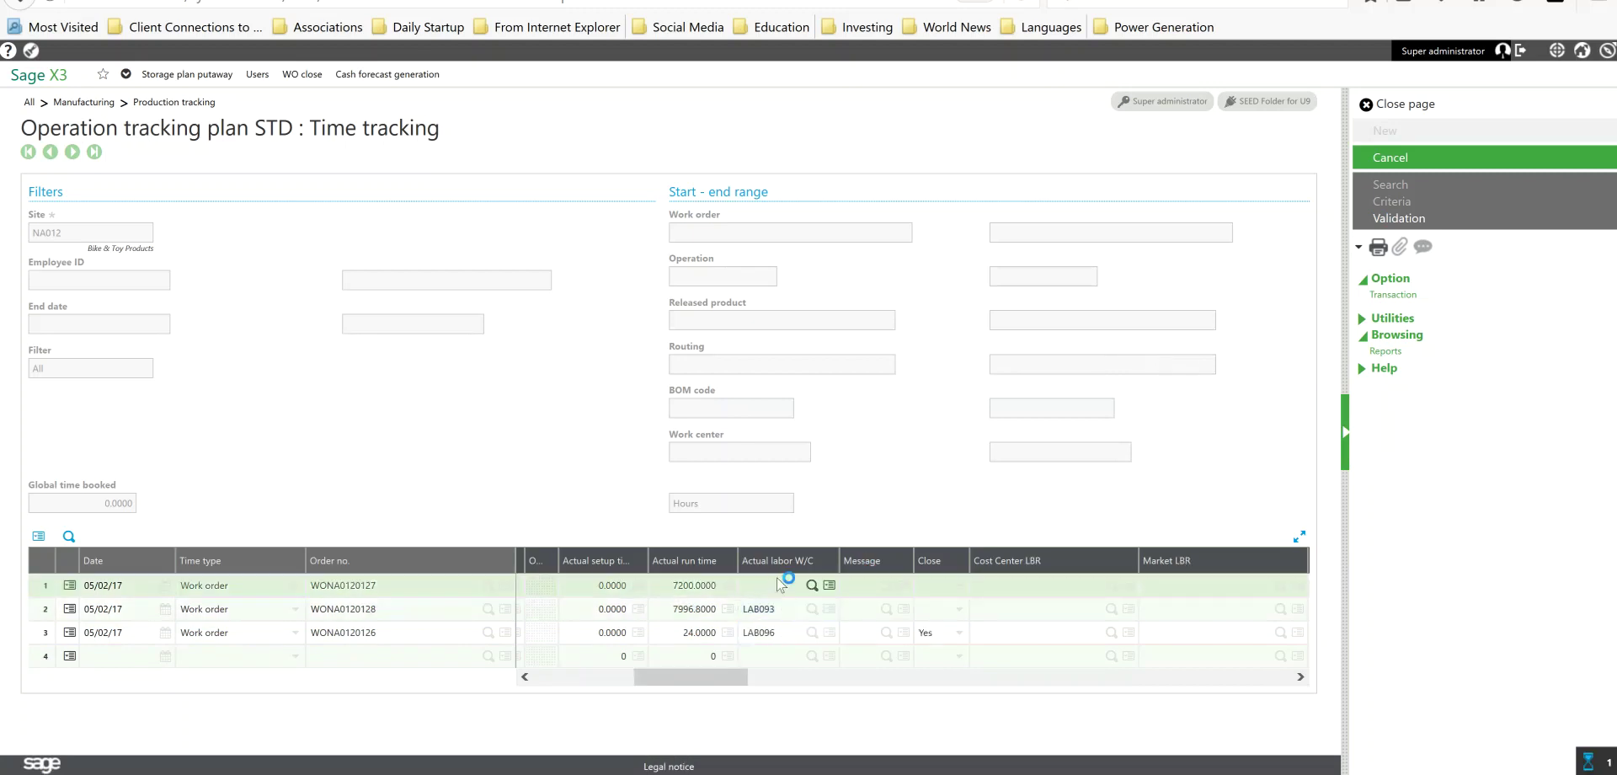
pyautogui.click(935, 584)
pyautogui.write('Yes')
pyautogui.press('Down')
pyautogui.write('Yes')
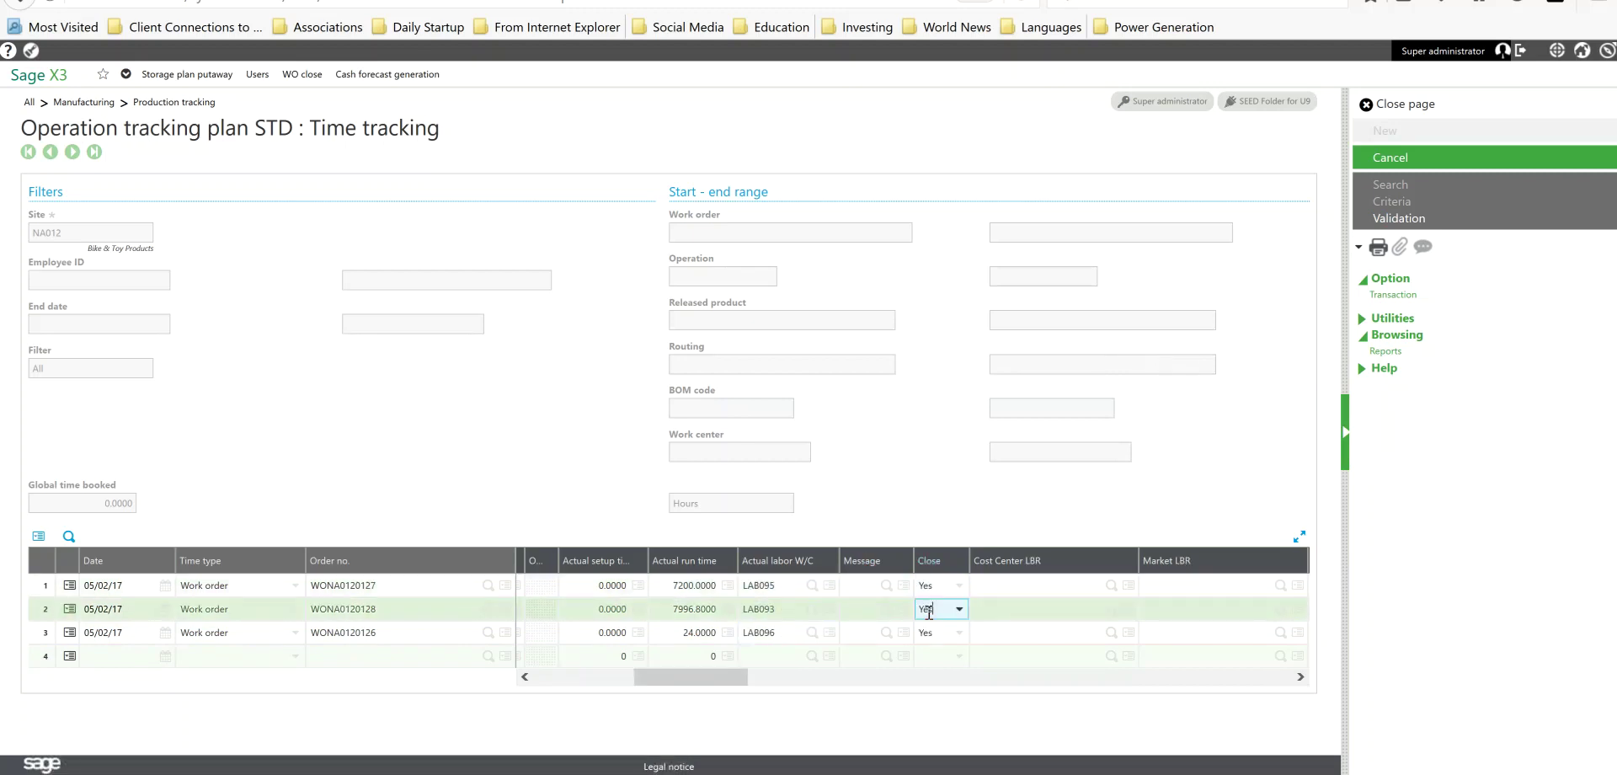
pyautogui.click(1394, 221)
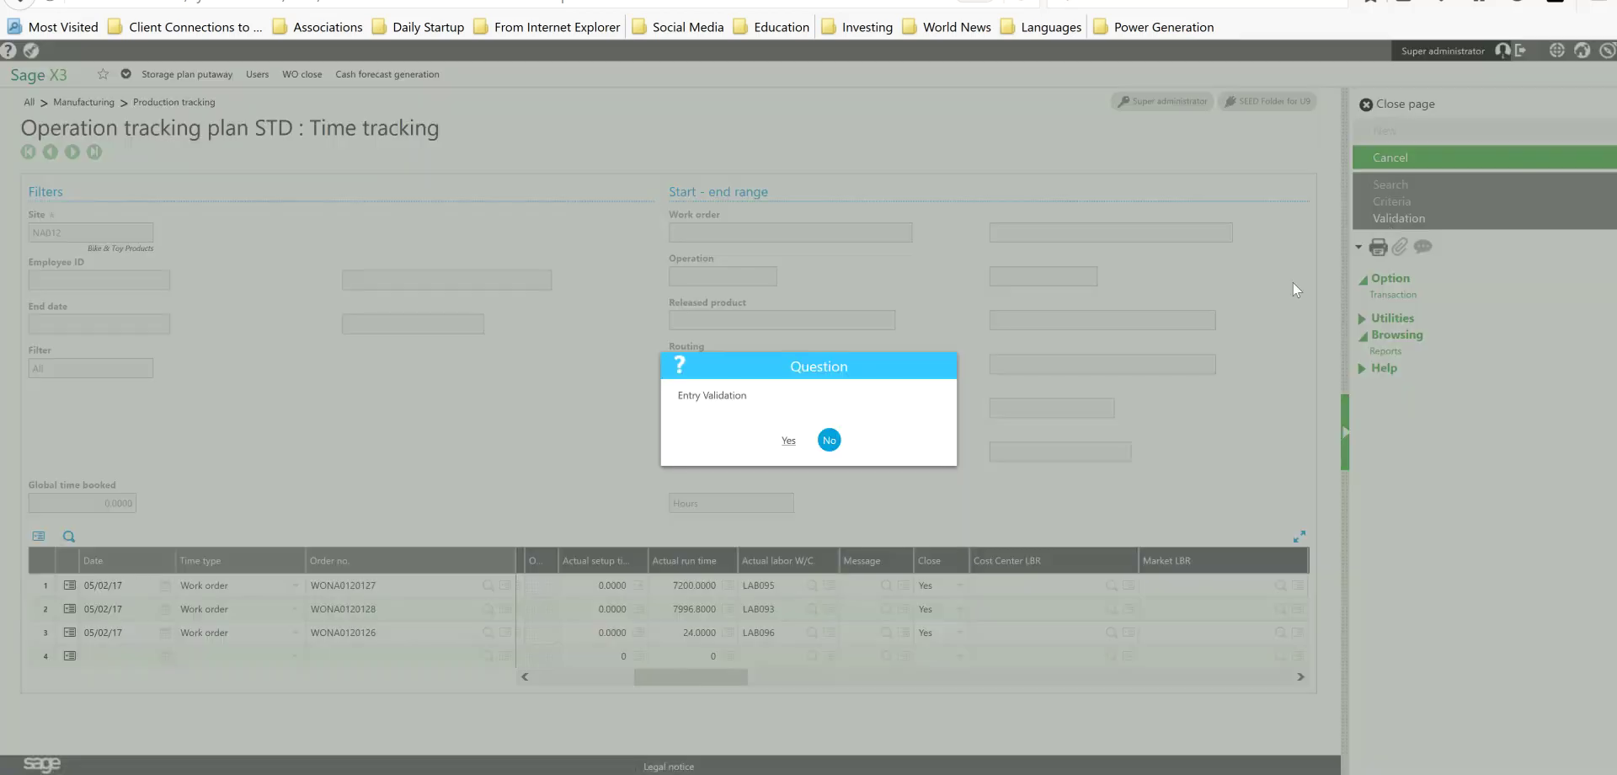
pyautogui.click(788, 441)
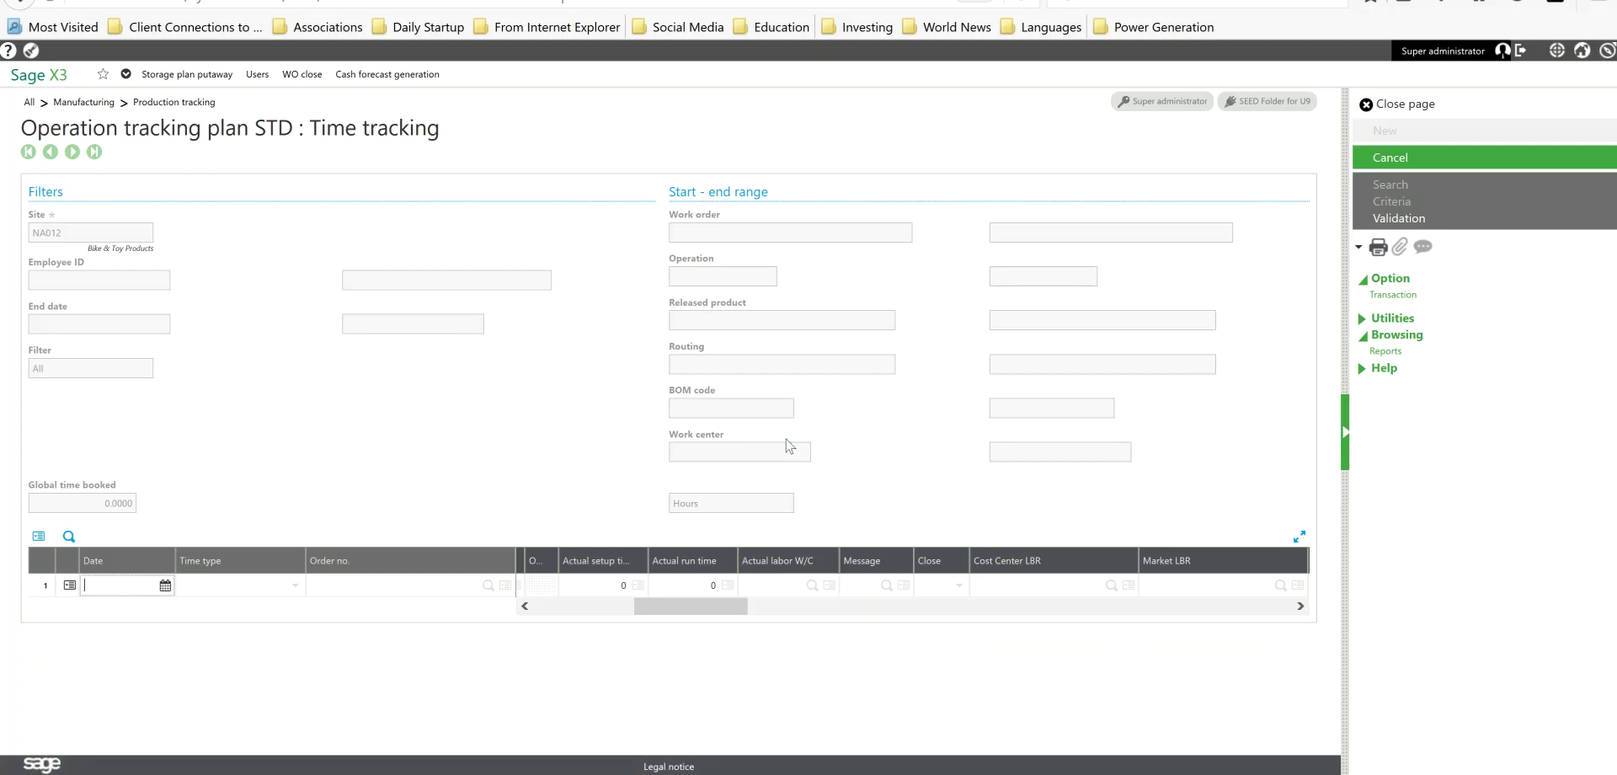
# Open consumption tracking for the picked orders, displaying 50 rows per page.
pyautogui.click(1417, 105)
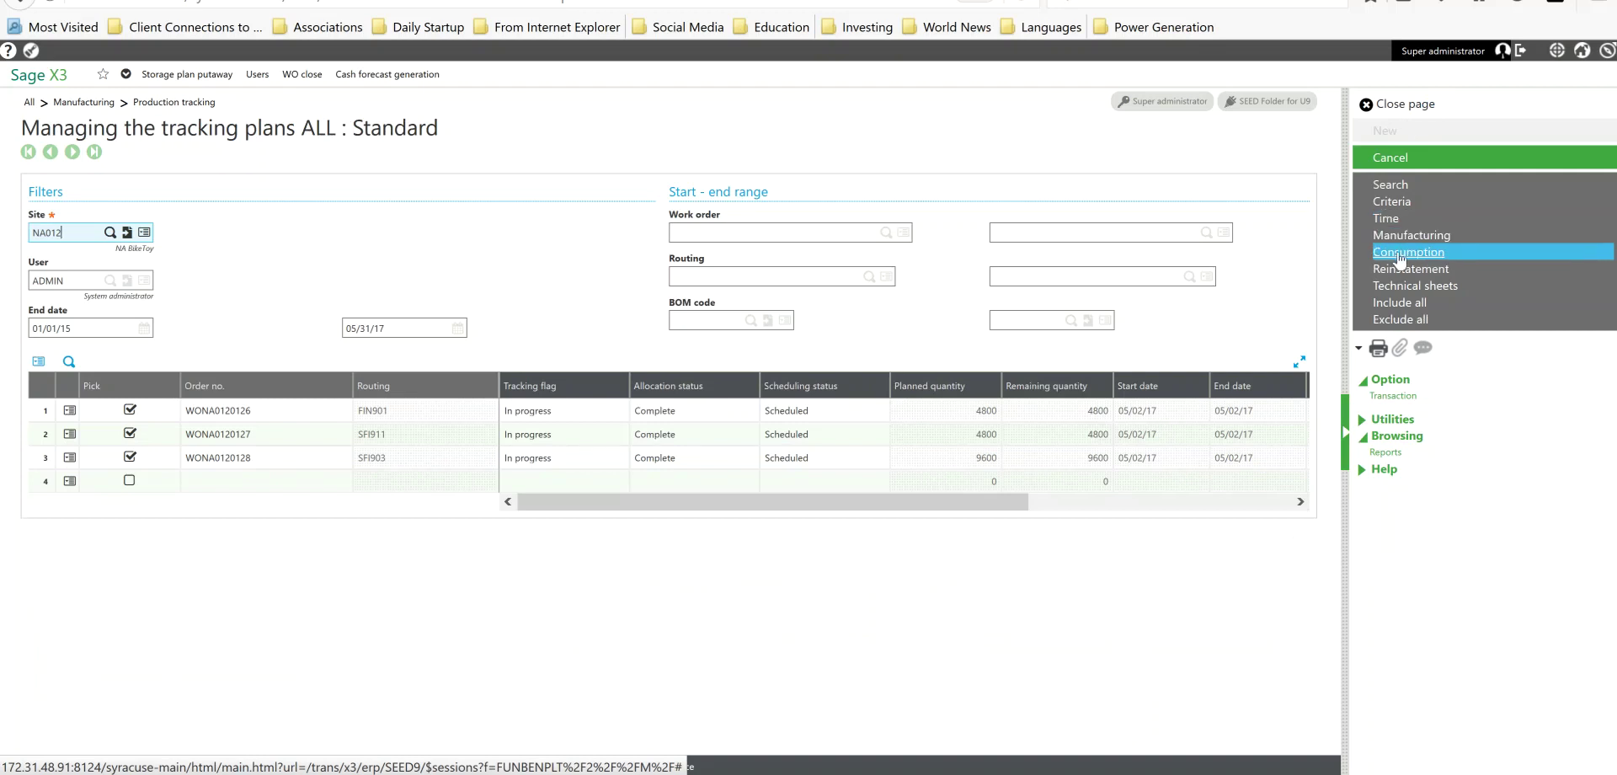
pyautogui.click(1401, 258)
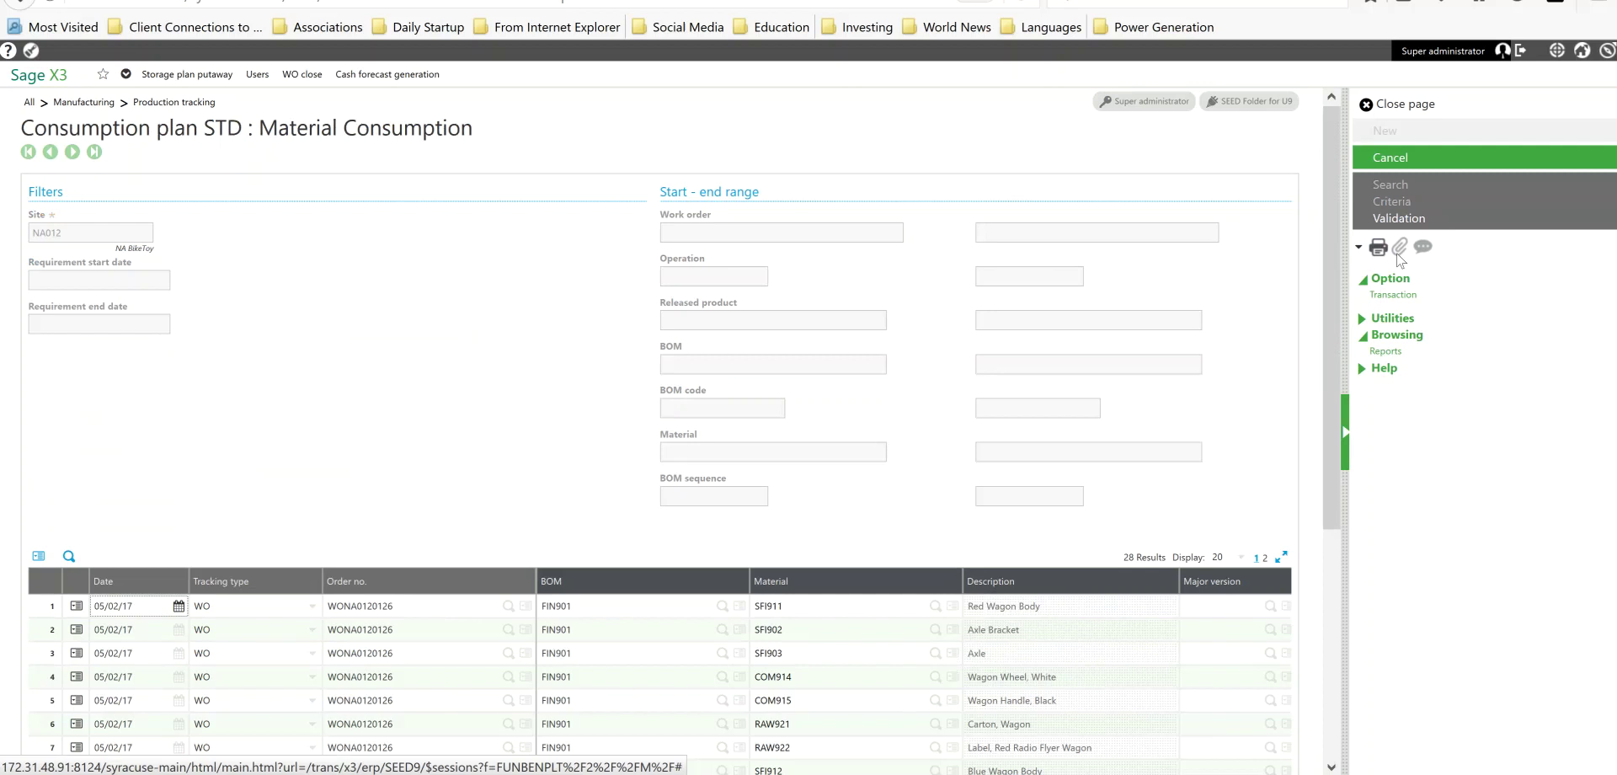
pyautogui.moveTo(1328, 235); pyautogui.dragTo(1313, 405)
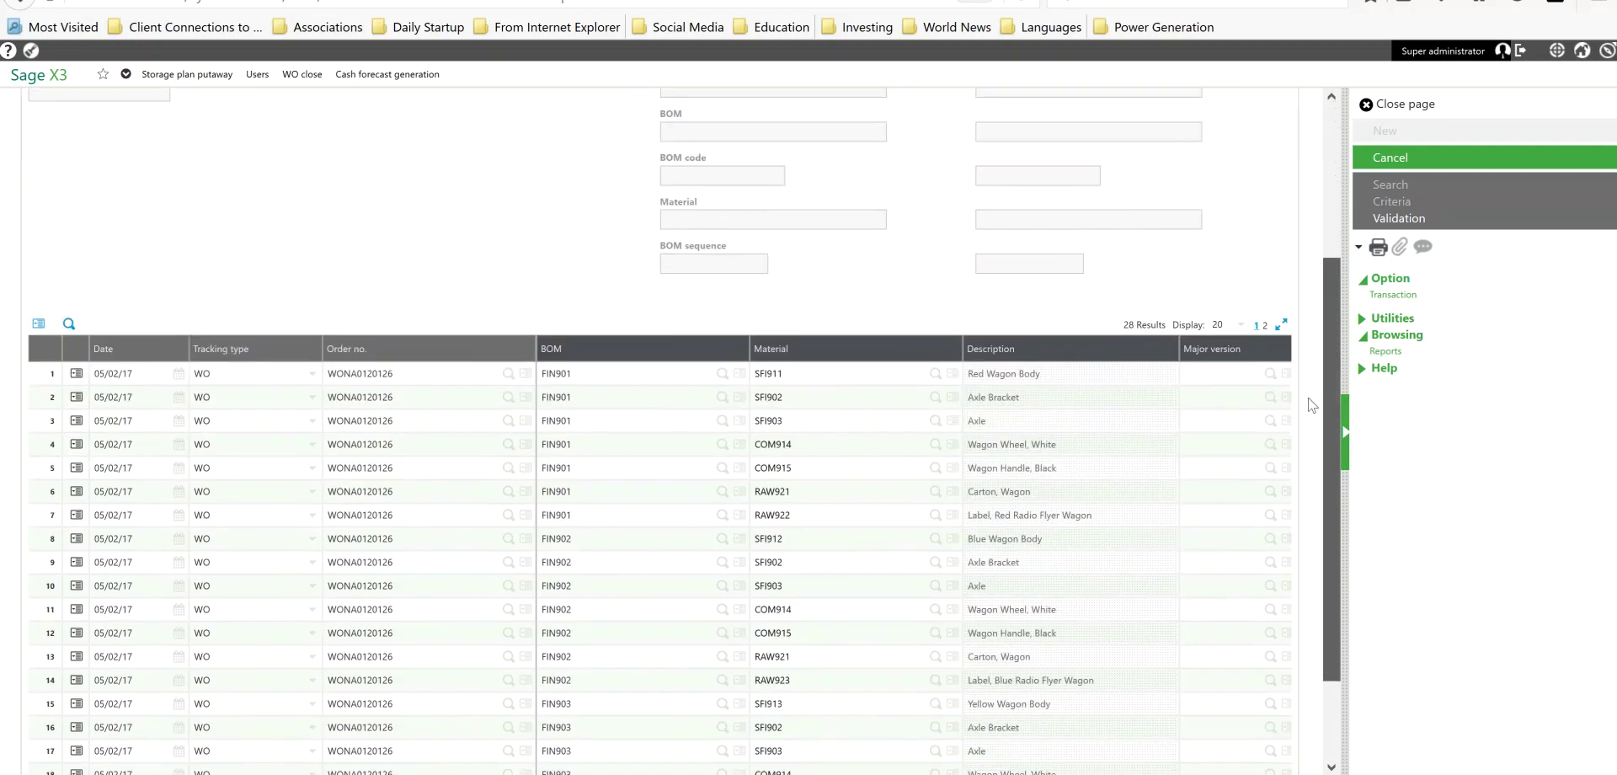
pyautogui.scroll(-2, 1221, 455)
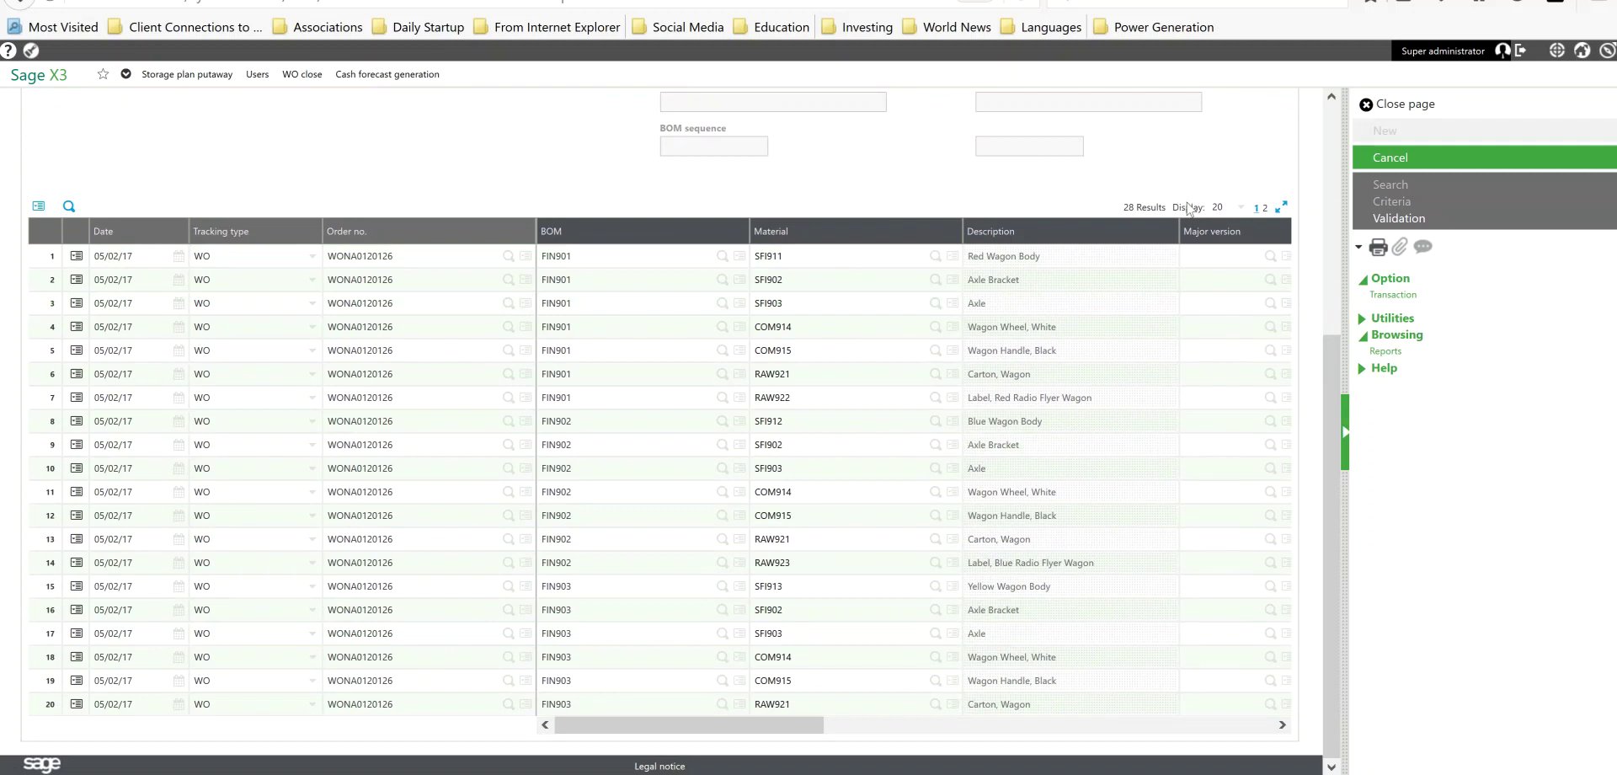
pyautogui.click(1232, 209)
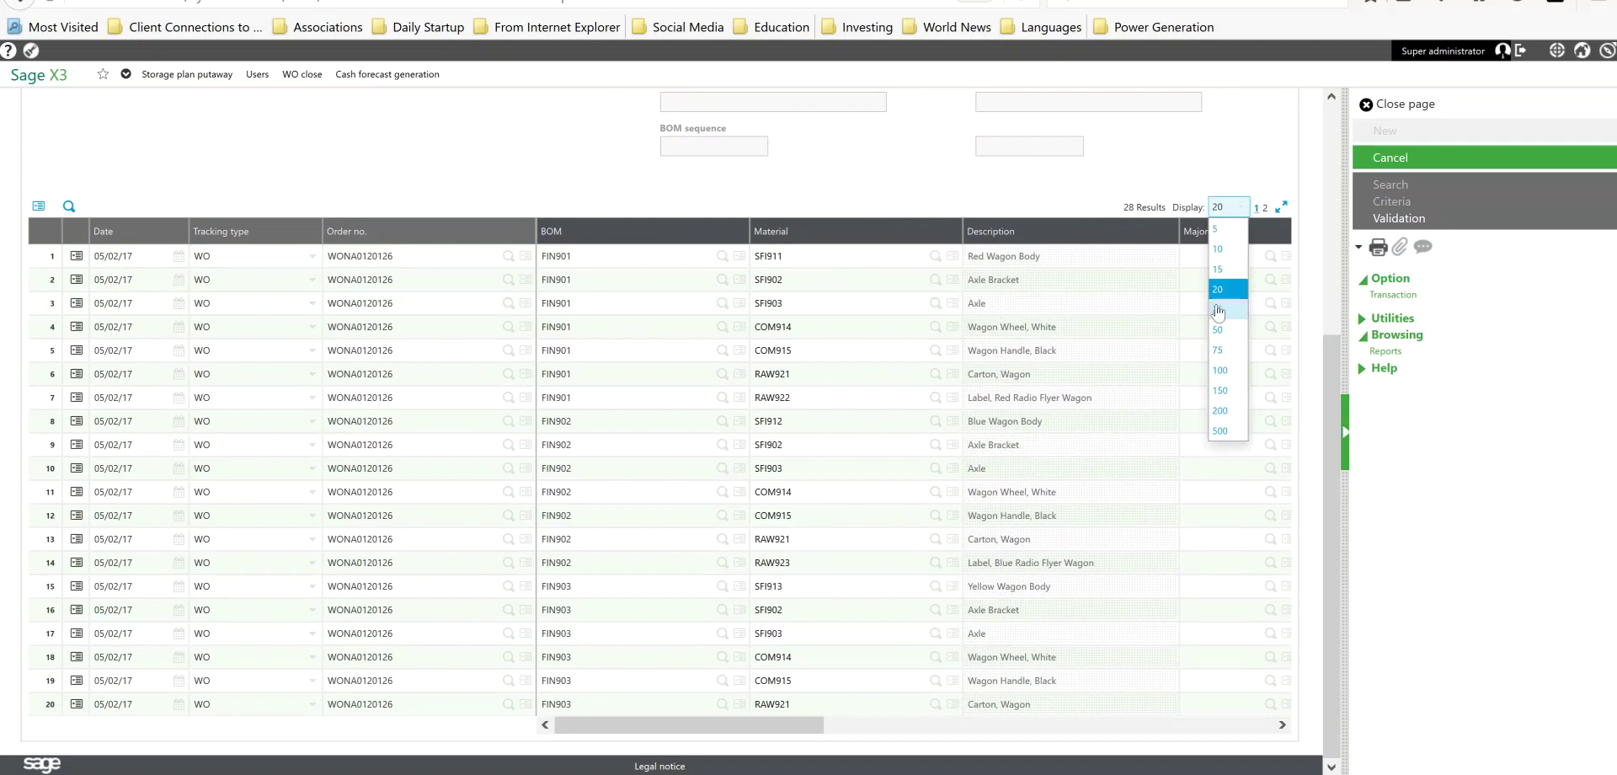
pyautogui.click(1235, 330)
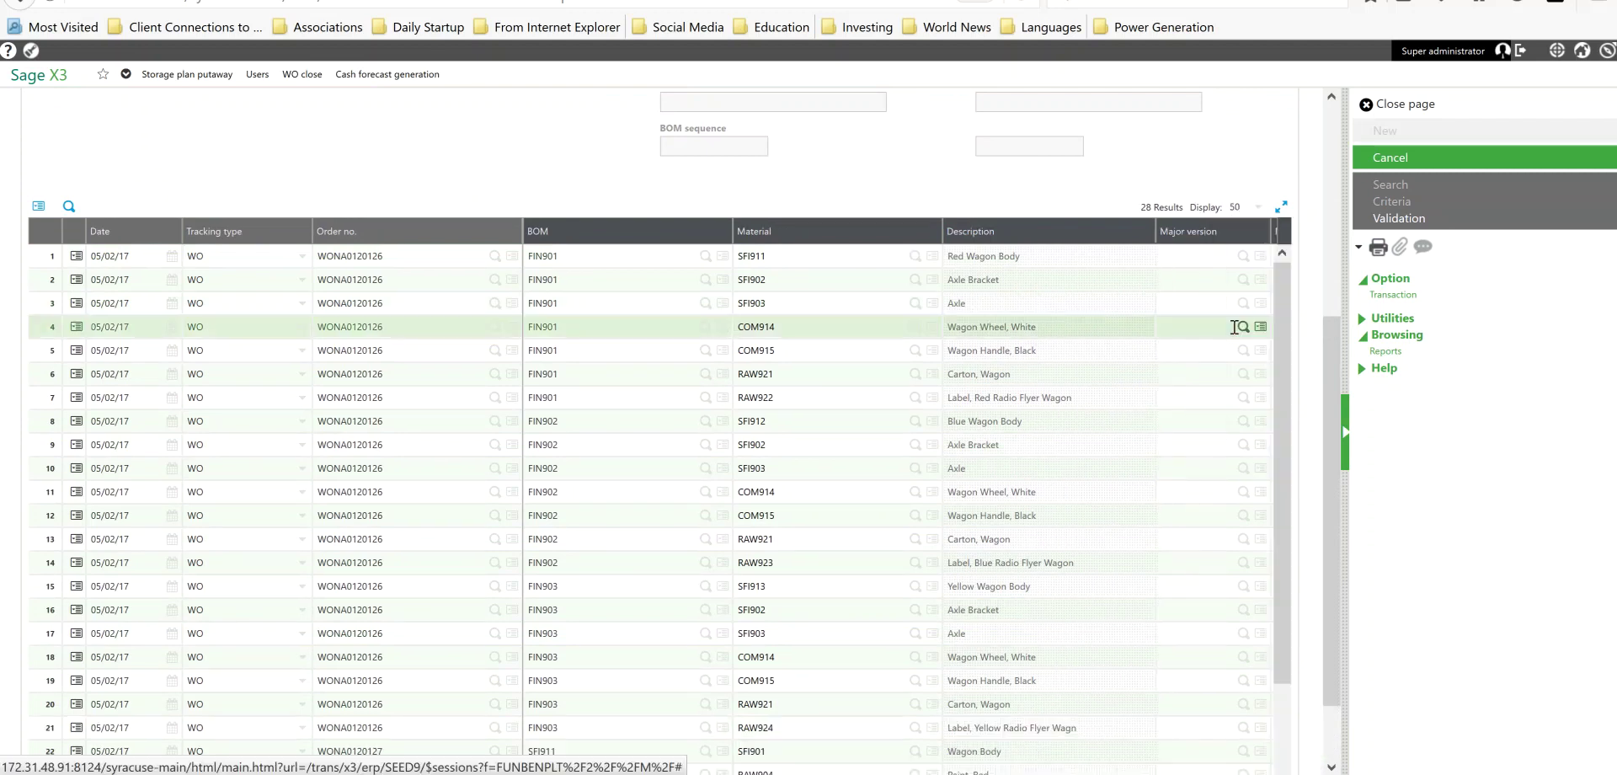
# Review the 28 lines' Consumed quantity and Loc. columns, then validate the consumption.
pyautogui.moveTo(1279, 296); pyautogui.dragTo(1287, 406)
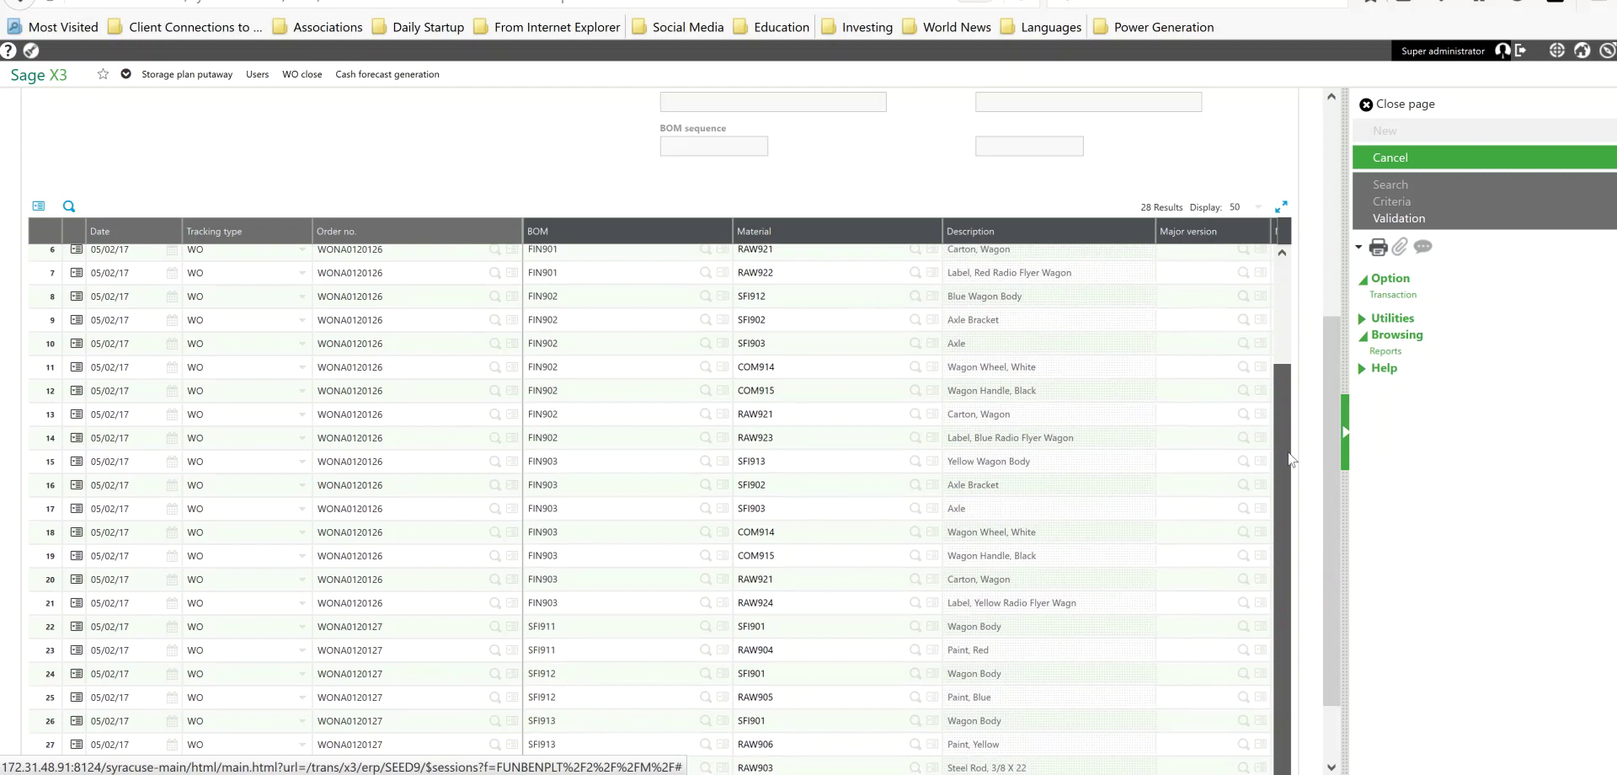
pyautogui.moveTo(1290, 459); pyautogui.dragTo(1282, 251)
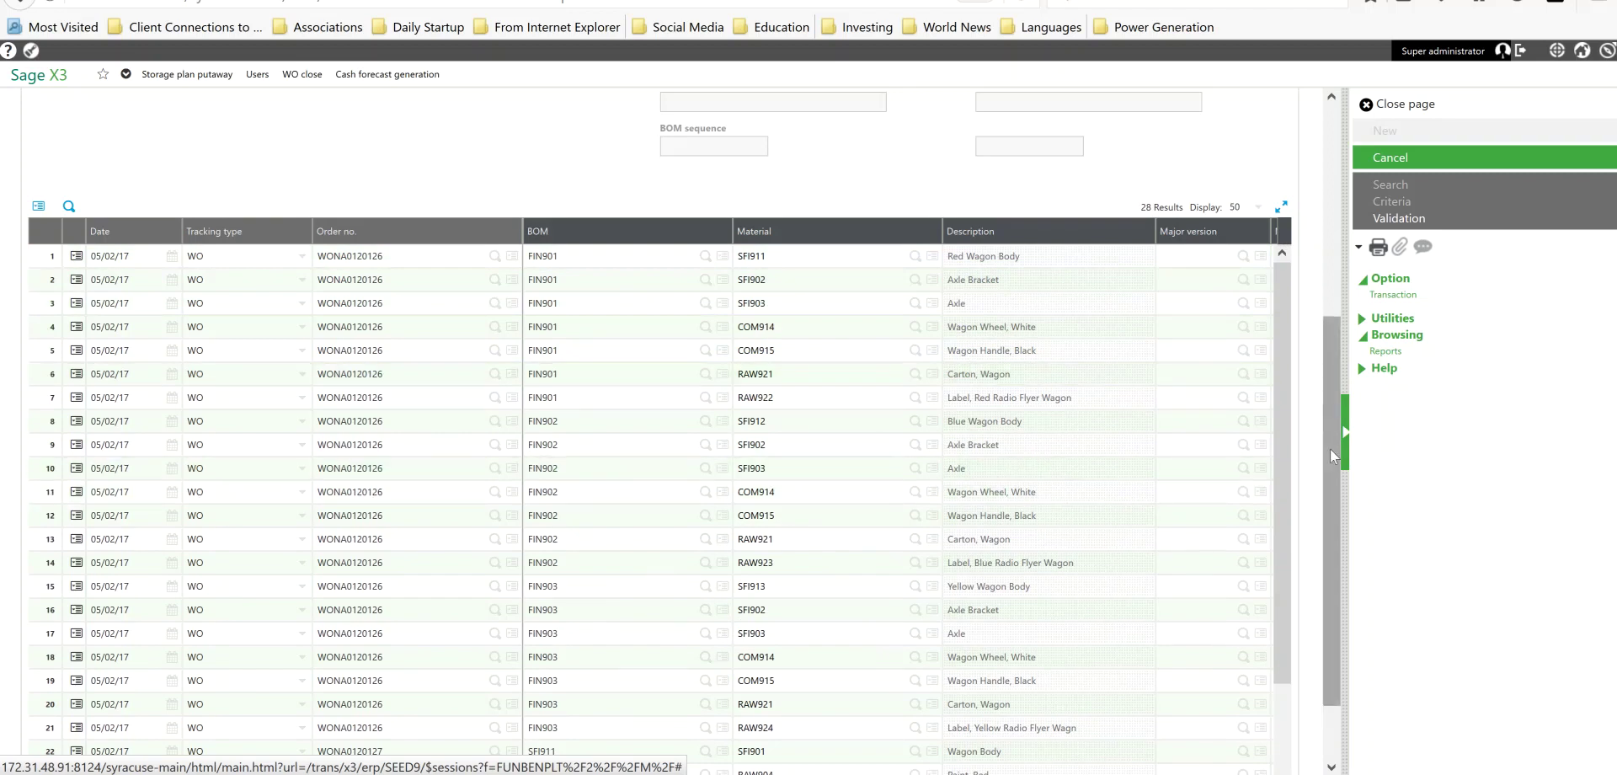
pyautogui.scroll(-2, 1331, 456)
pyautogui.moveTo(820, 724); pyautogui.dragTo(1055, 723)
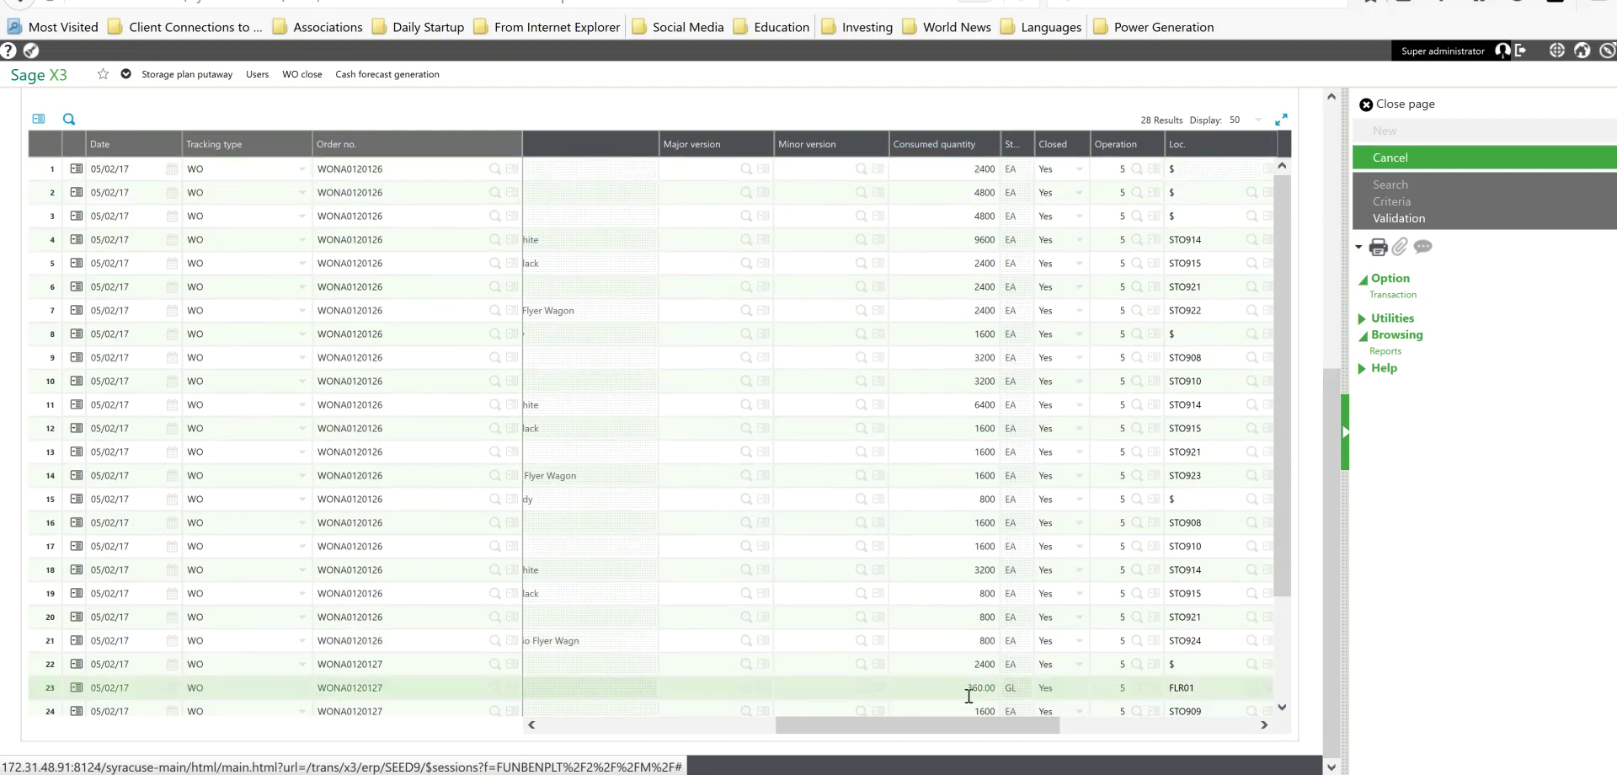
pyautogui.moveTo(939, 724); pyautogui.dragTo(1121, 731)
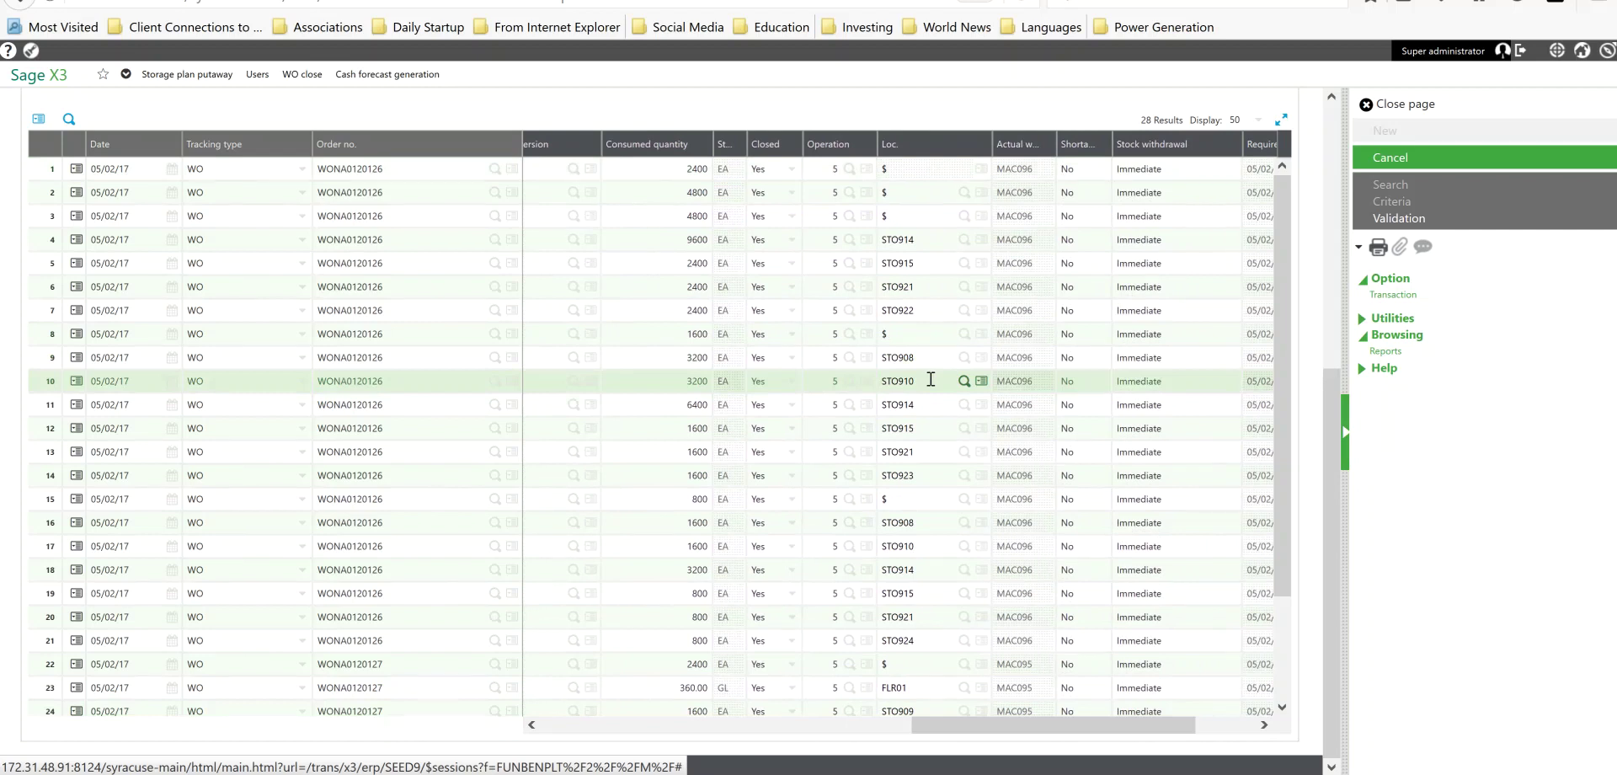
pyautogui.click(1399, 220)
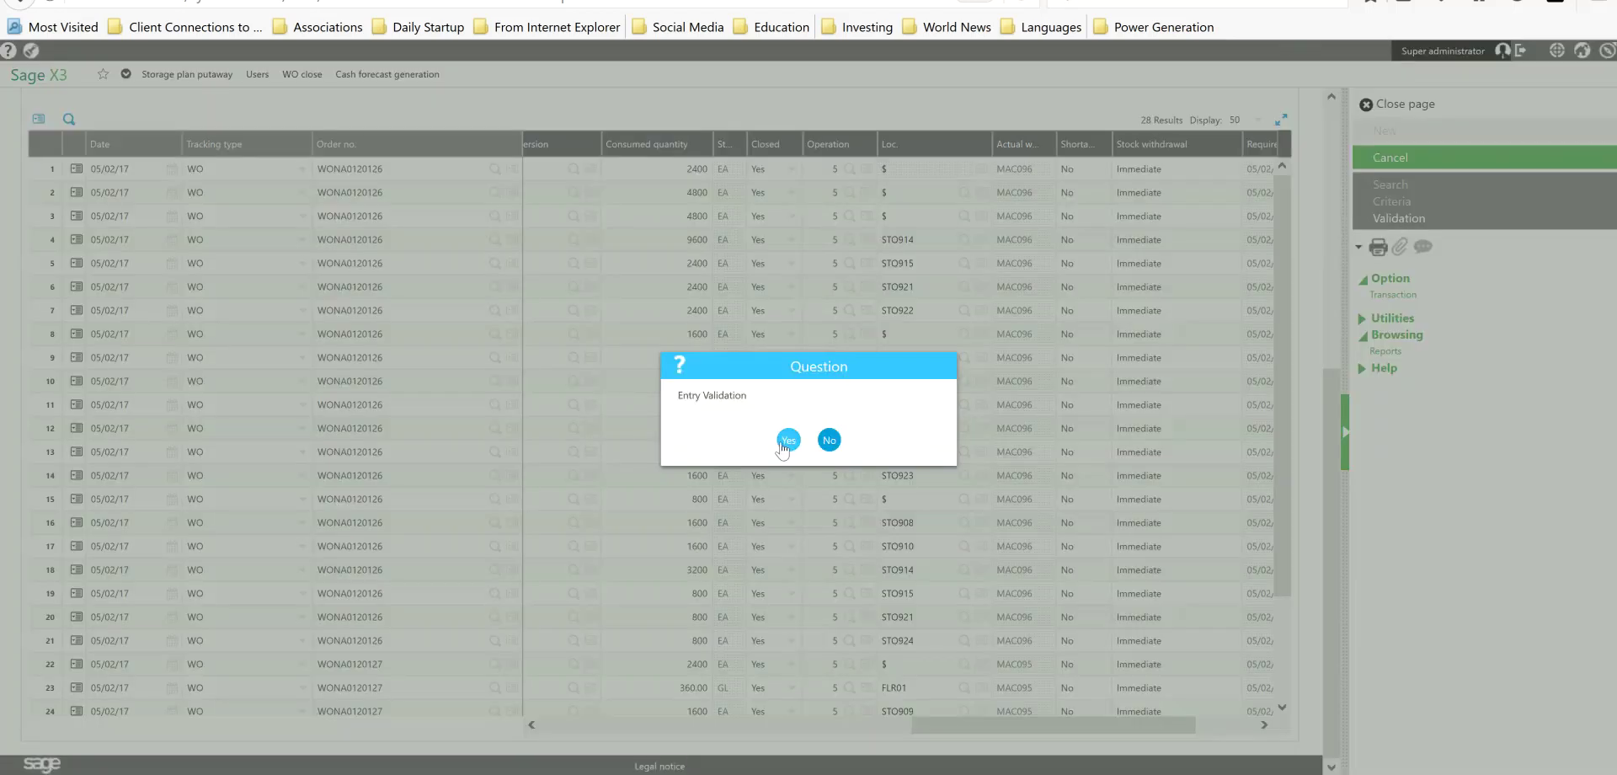
# Confirm the consumption validation and return to the tracking plans list.
pyautogui.click(787, 441)
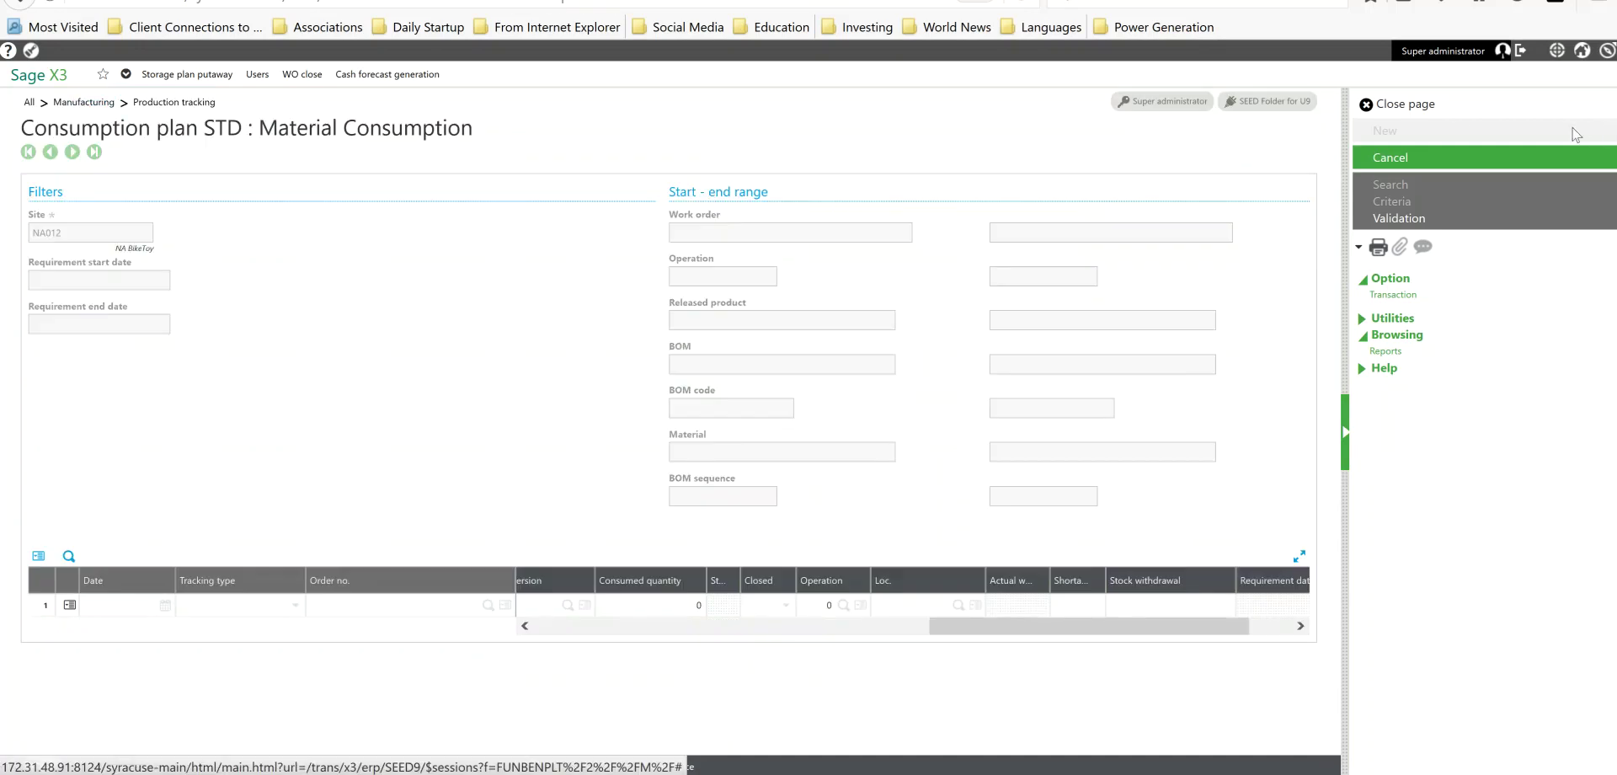
pyautogui.click(1422, 106)
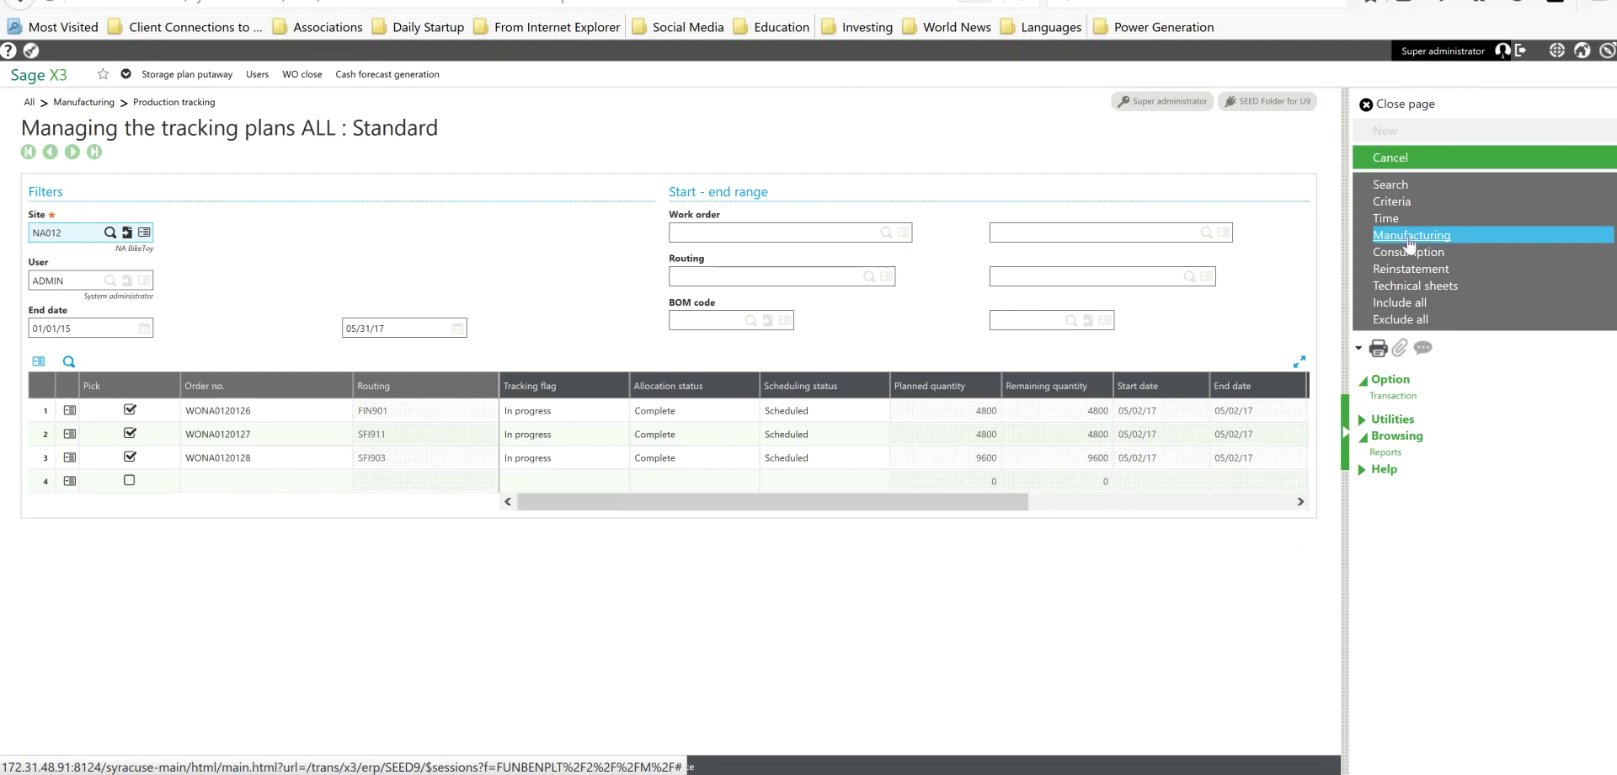
# Validate Manufacturing reporting for the seven products, then close the Production reporting page.
pyautogui.click(1409, 236)
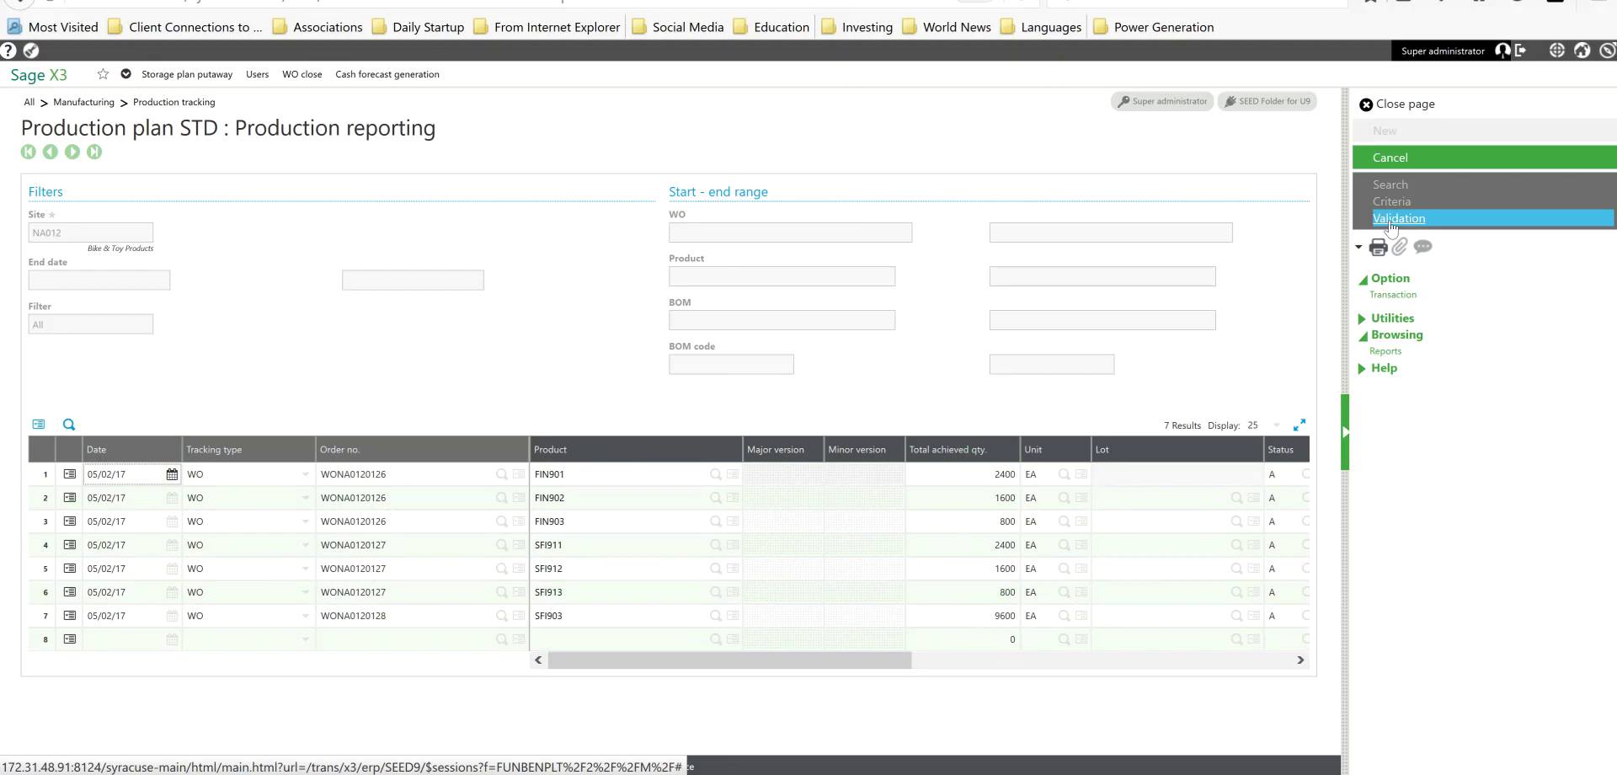
pyautogui.click(1392, 220)
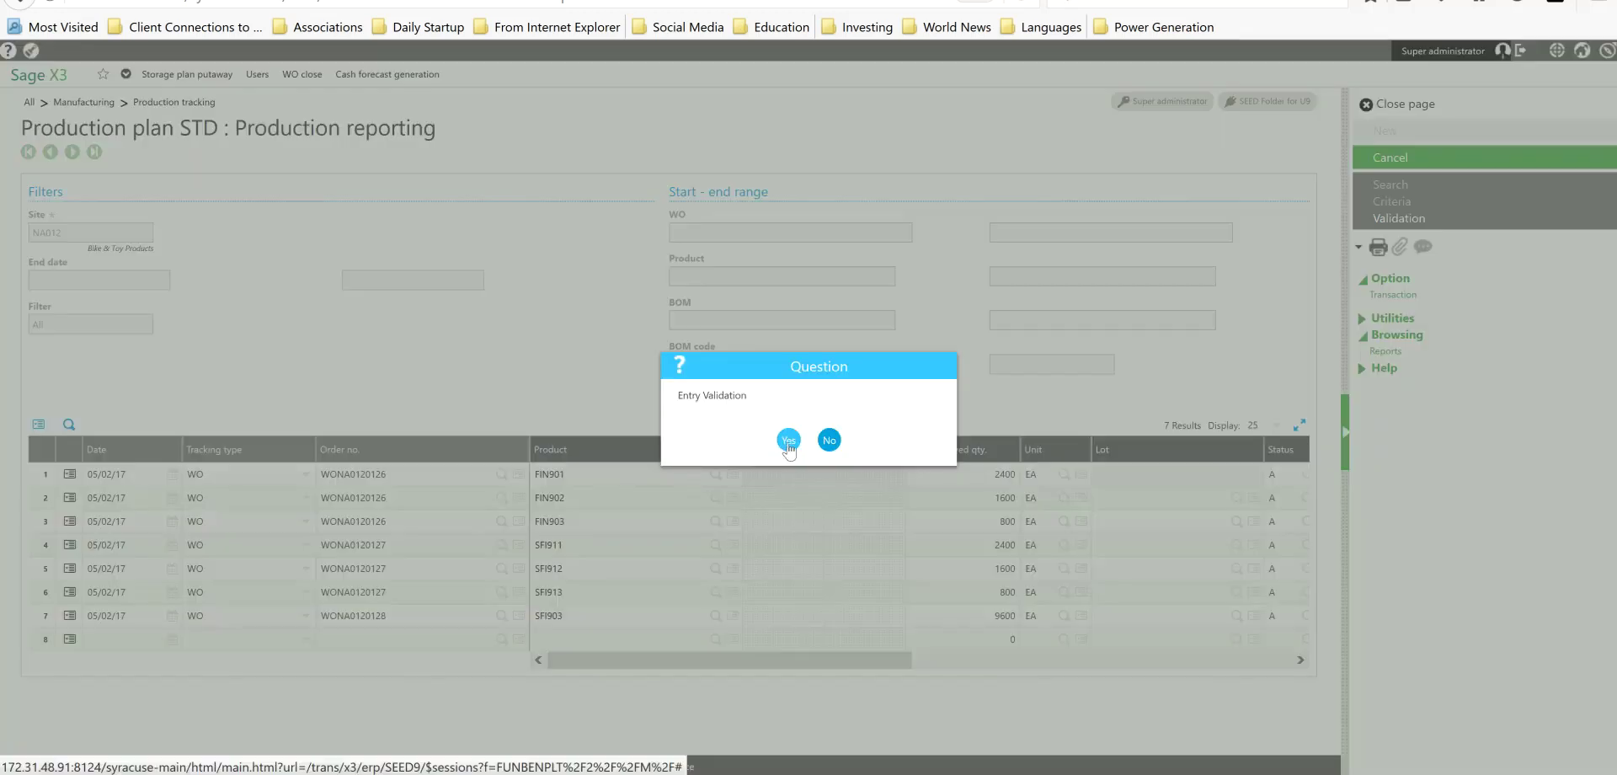
pyautogui.click(789, 441)
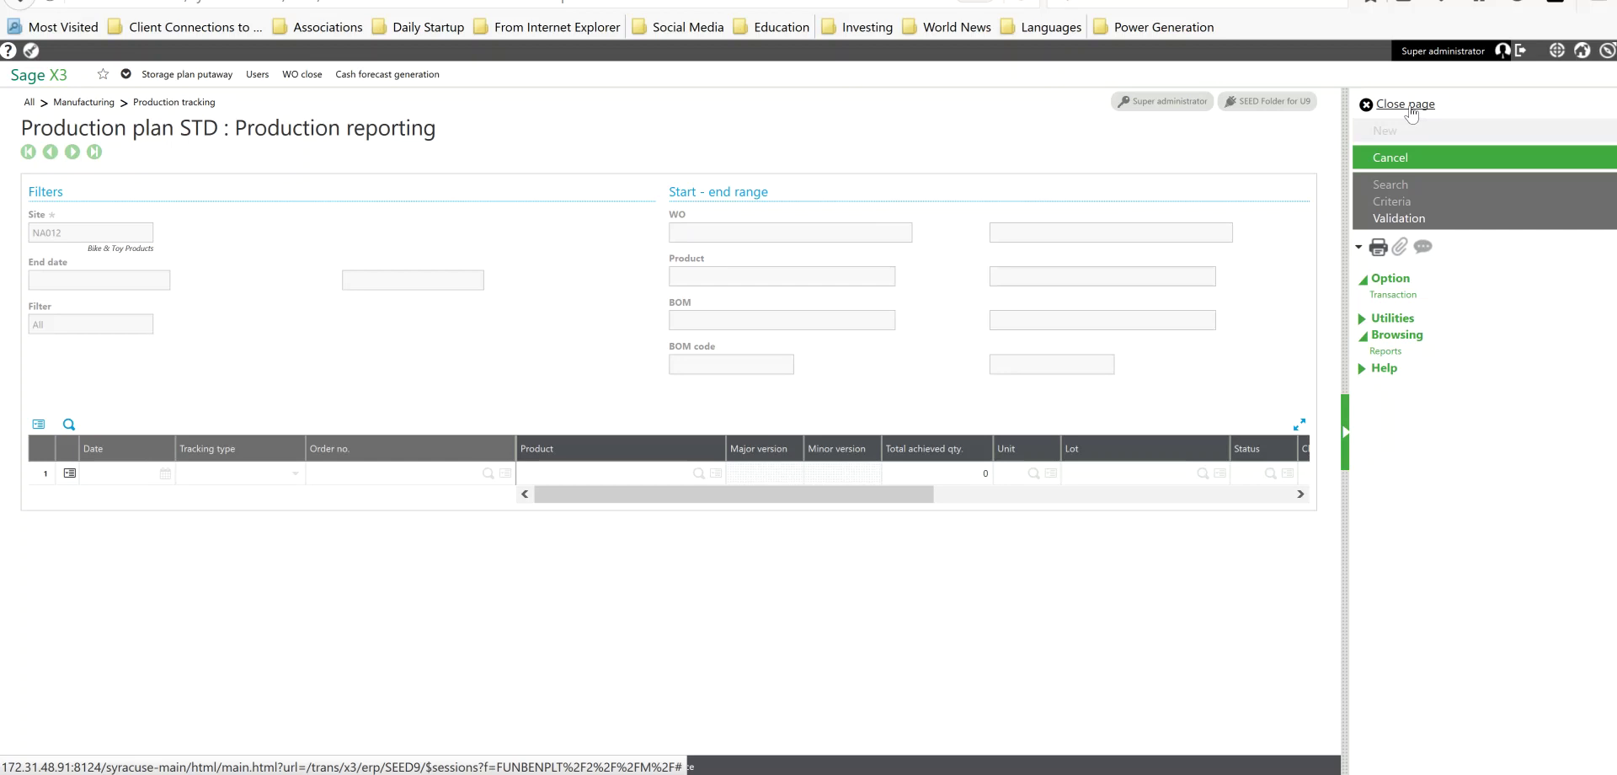
pyautogui.click(1410, 110)
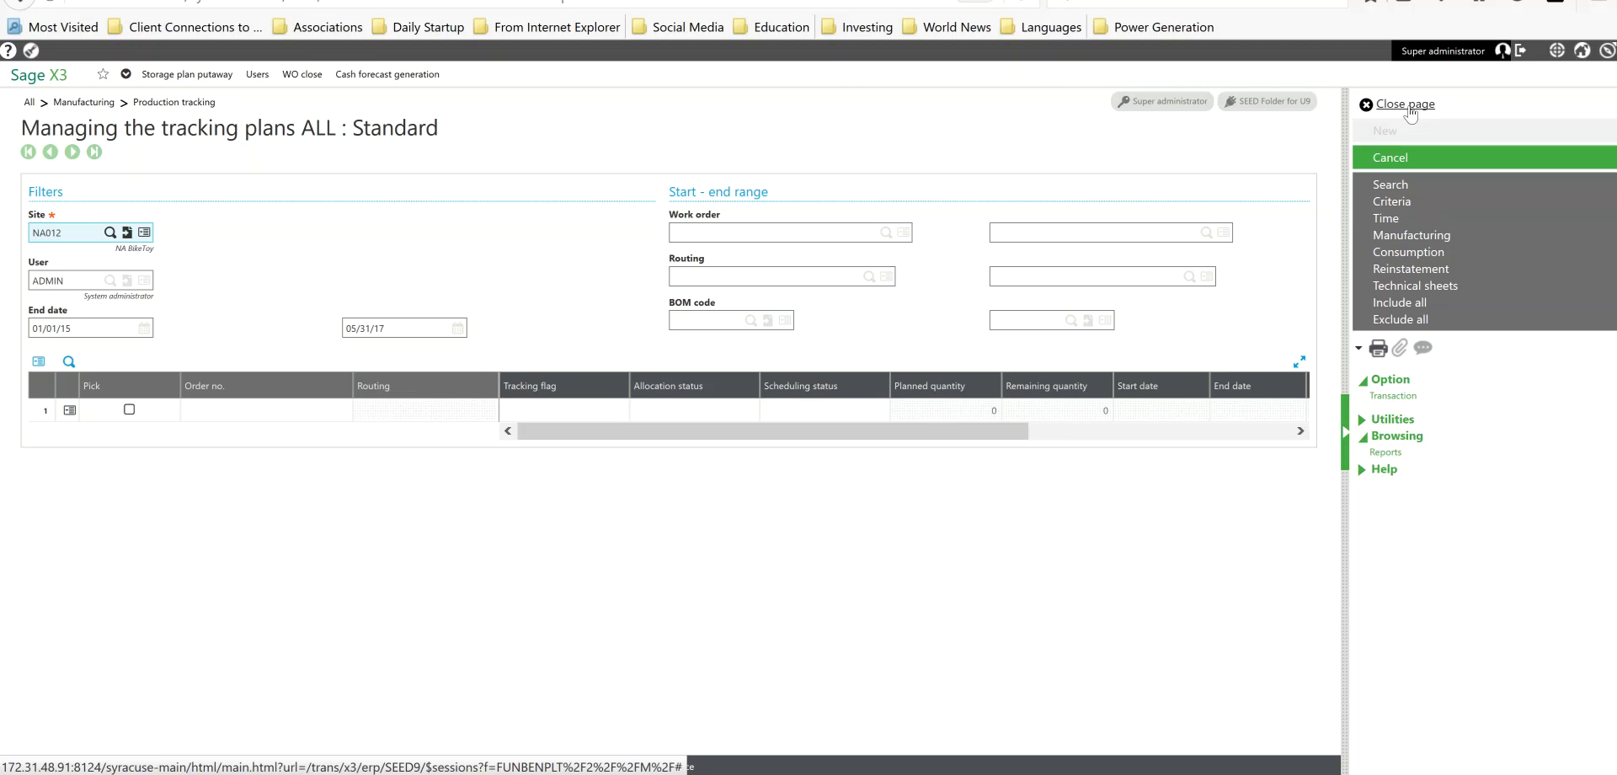
# Close the Managing the tracking plans page.
pyautogui.click(1410, 108)
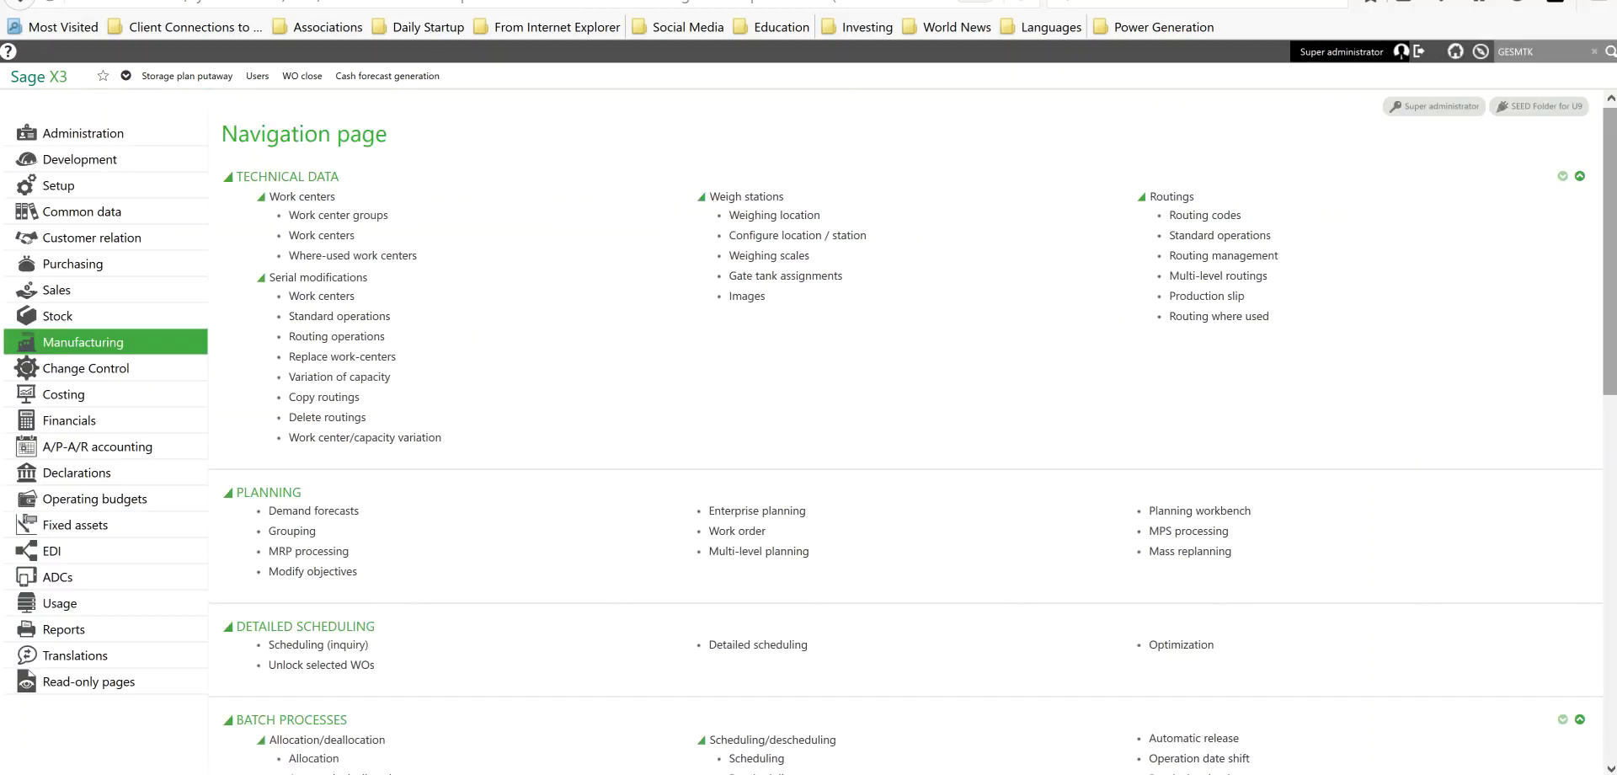
# Open WO tracking under Inquiries > Track on the Manufacturing page.
pyautogui.scroll(-4, 1613, 173)
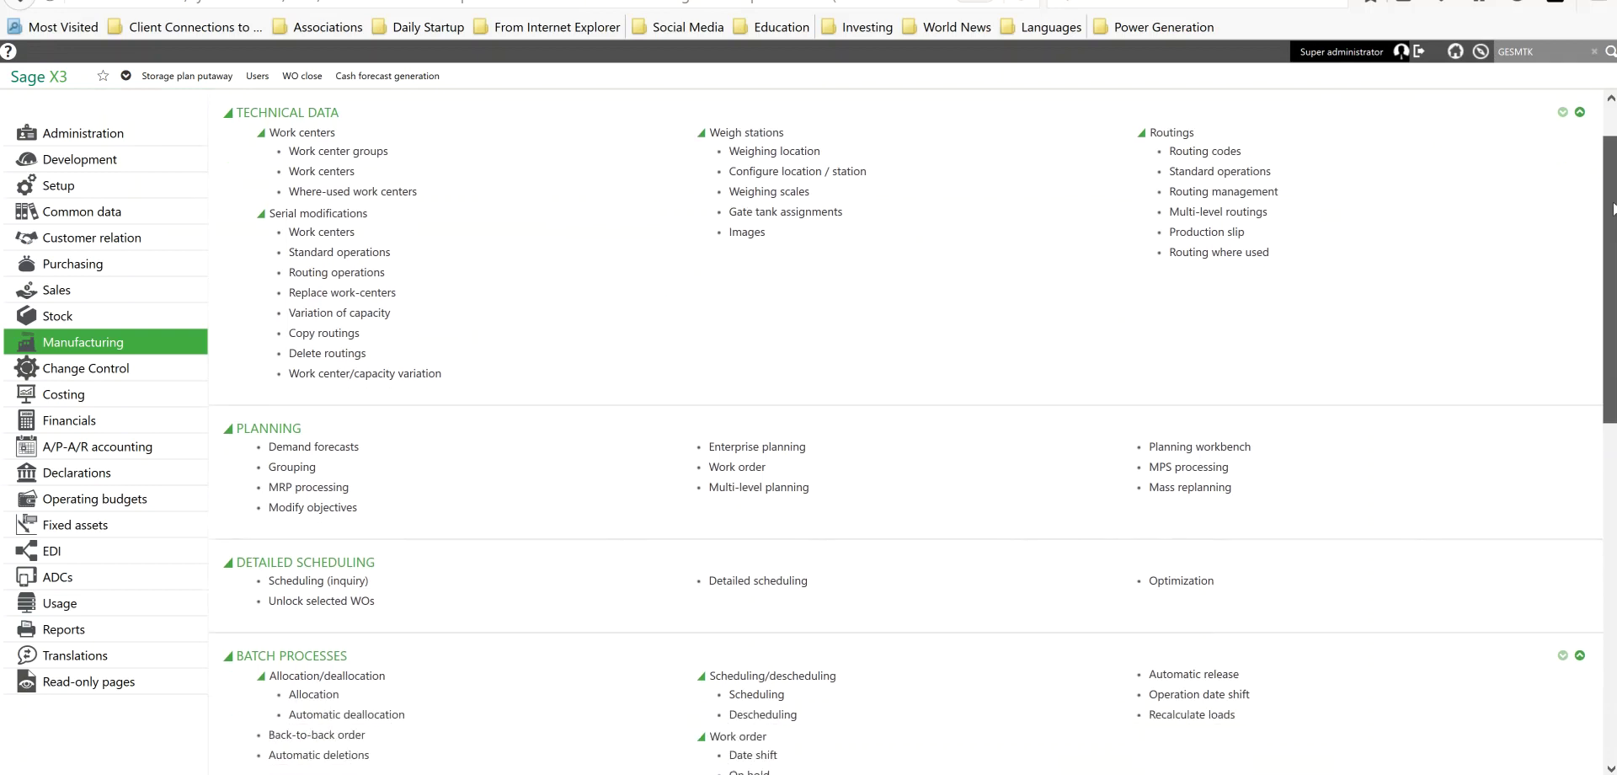
pyautogui.scroll(-1, 914, 431)
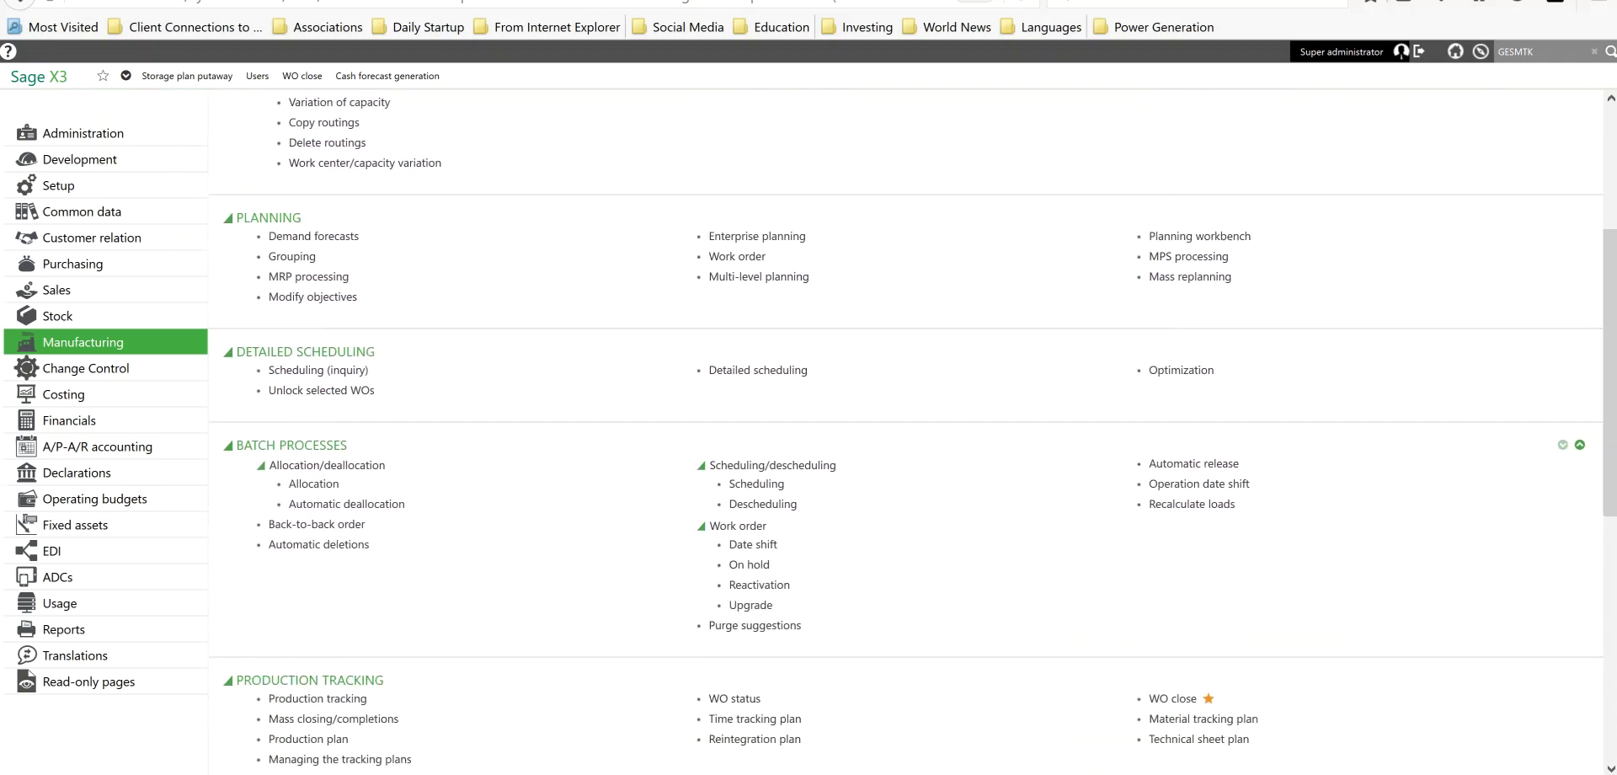
pyautogui.scroll(4, 914, 431)
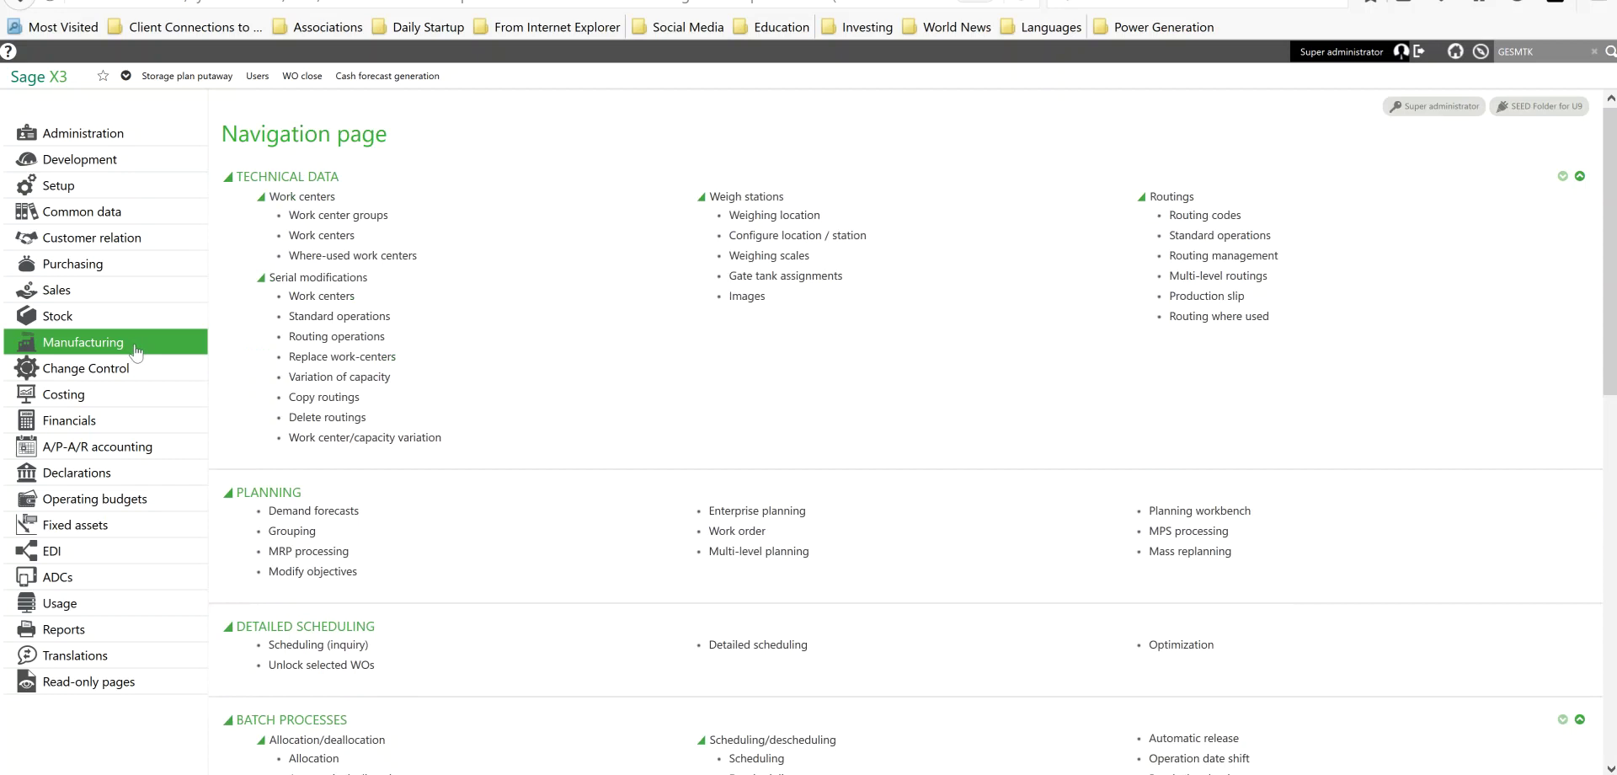
pyautogui.scroll(-9, 1611, 270)
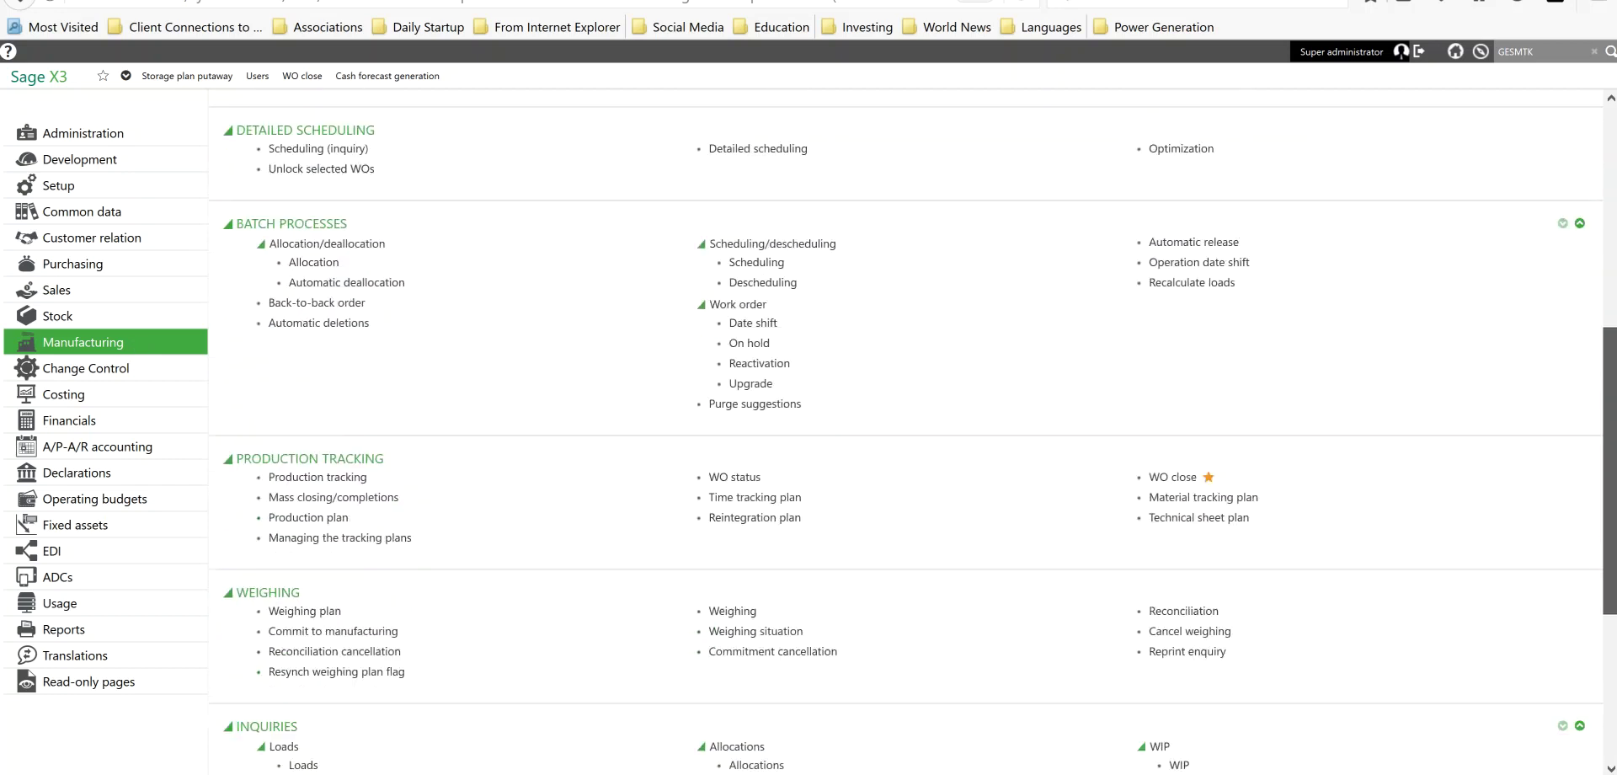
pyautogui.scroll(-2, 1609, 539)
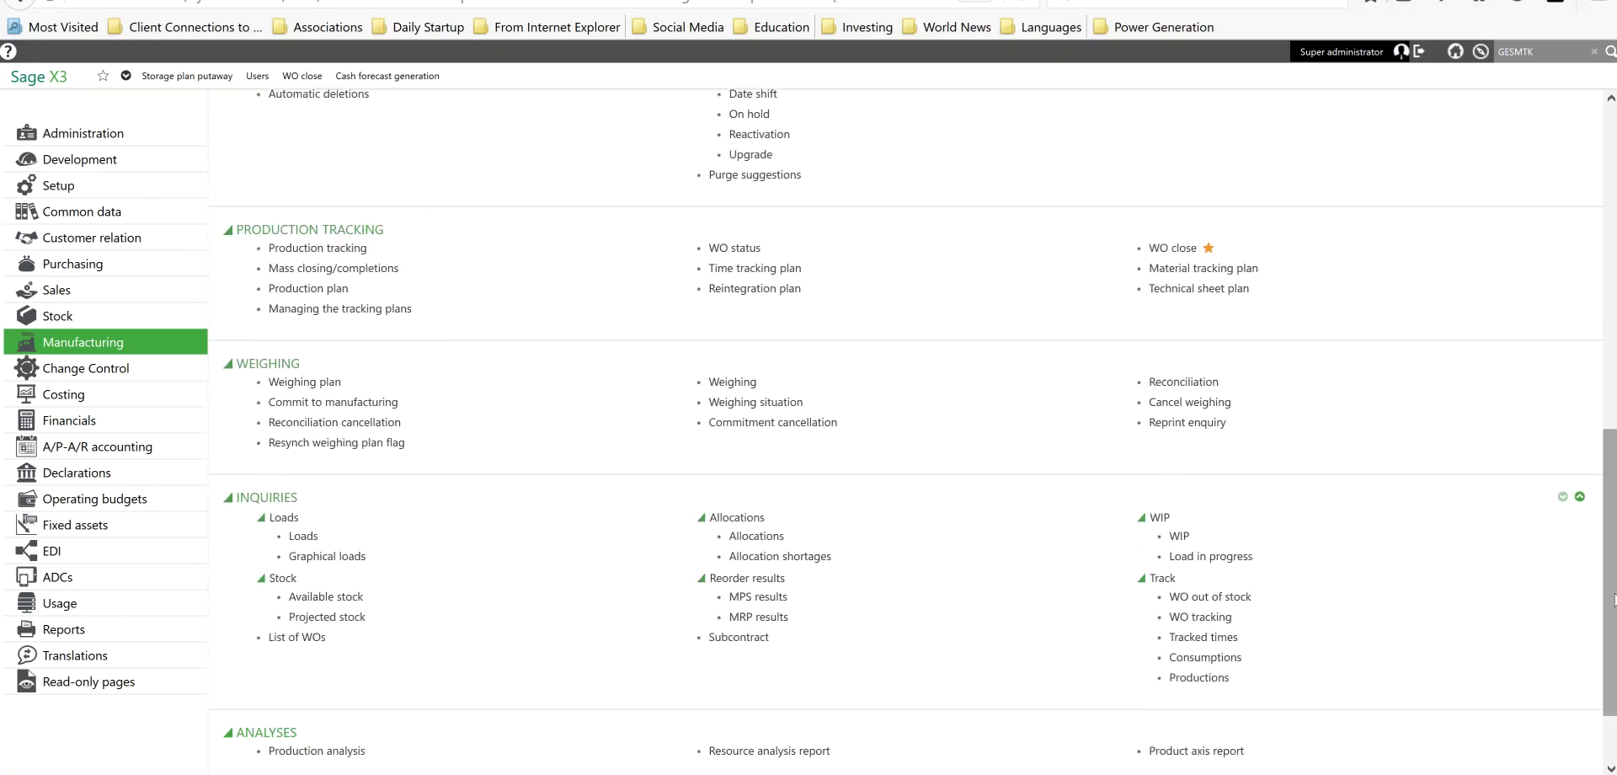
pyautogui.click(1203, 620)
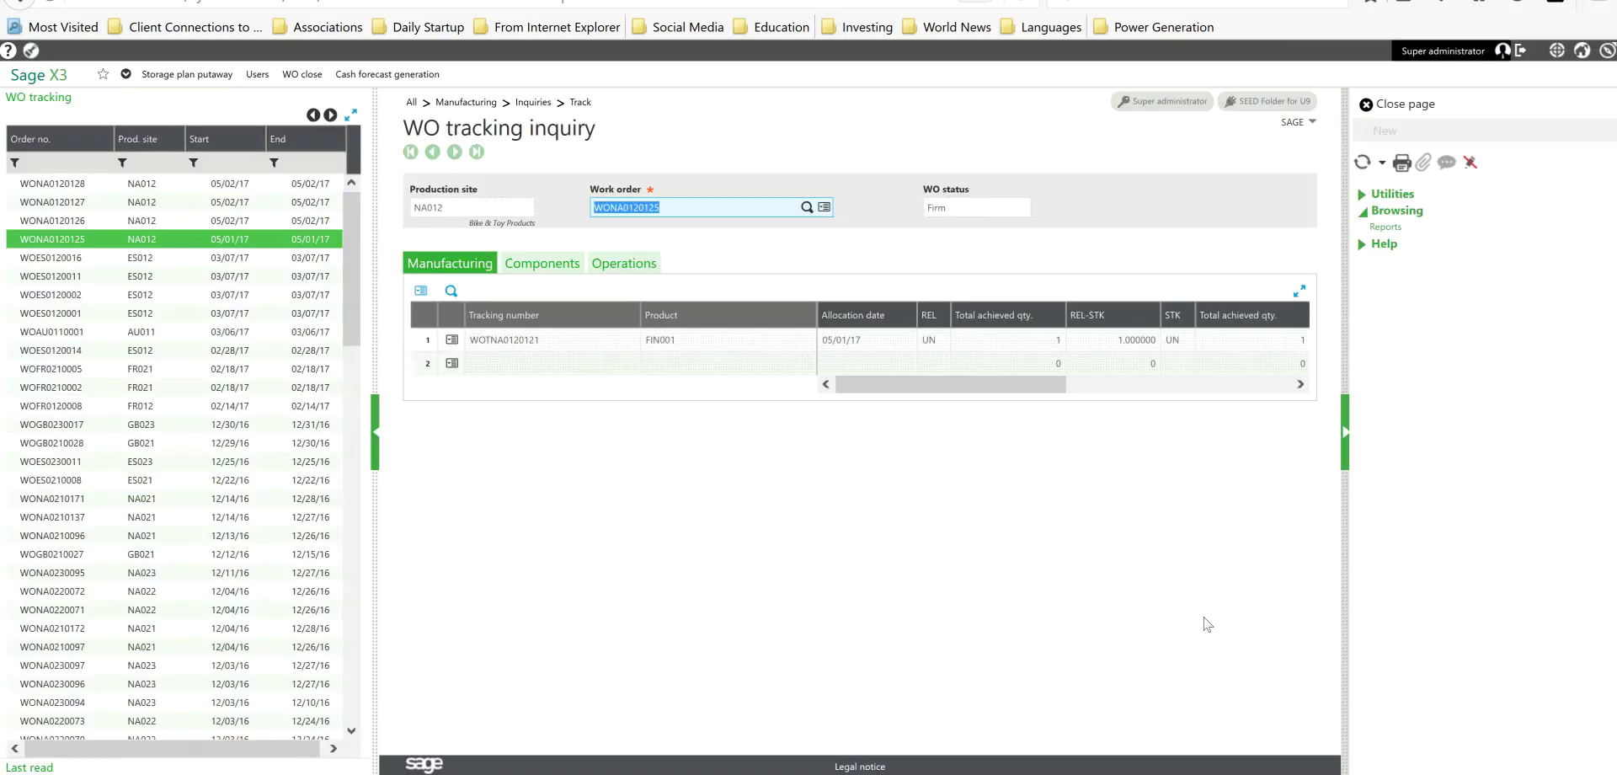
# Check WONA0120126's components and its MAC096 operation logged 05/02/17, then close the inquiry.
pyautogui.click(89, 222)
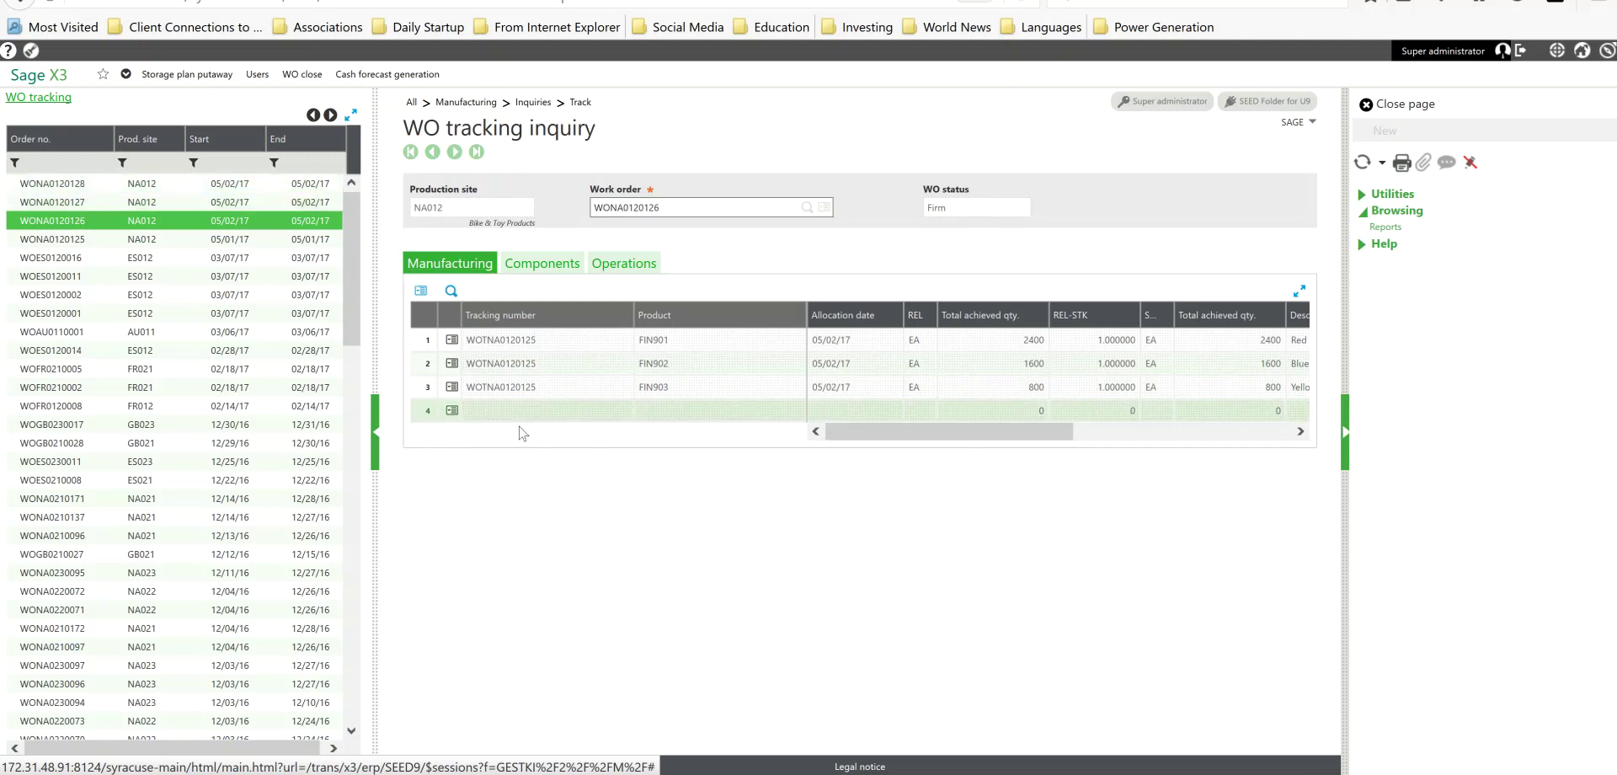
pyautogui.click(539, 271)
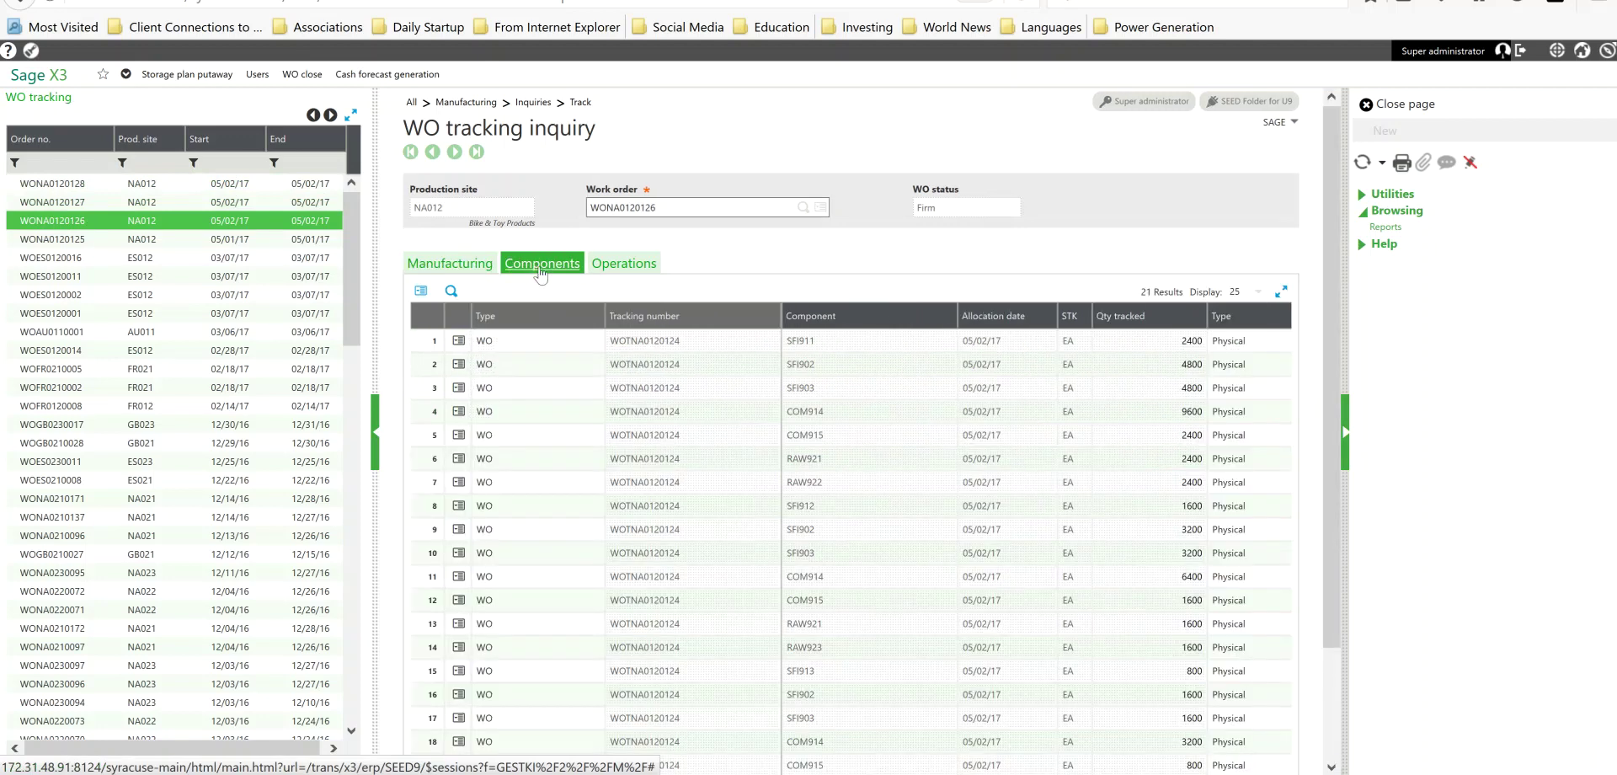
pyautogui.click(624, 264)
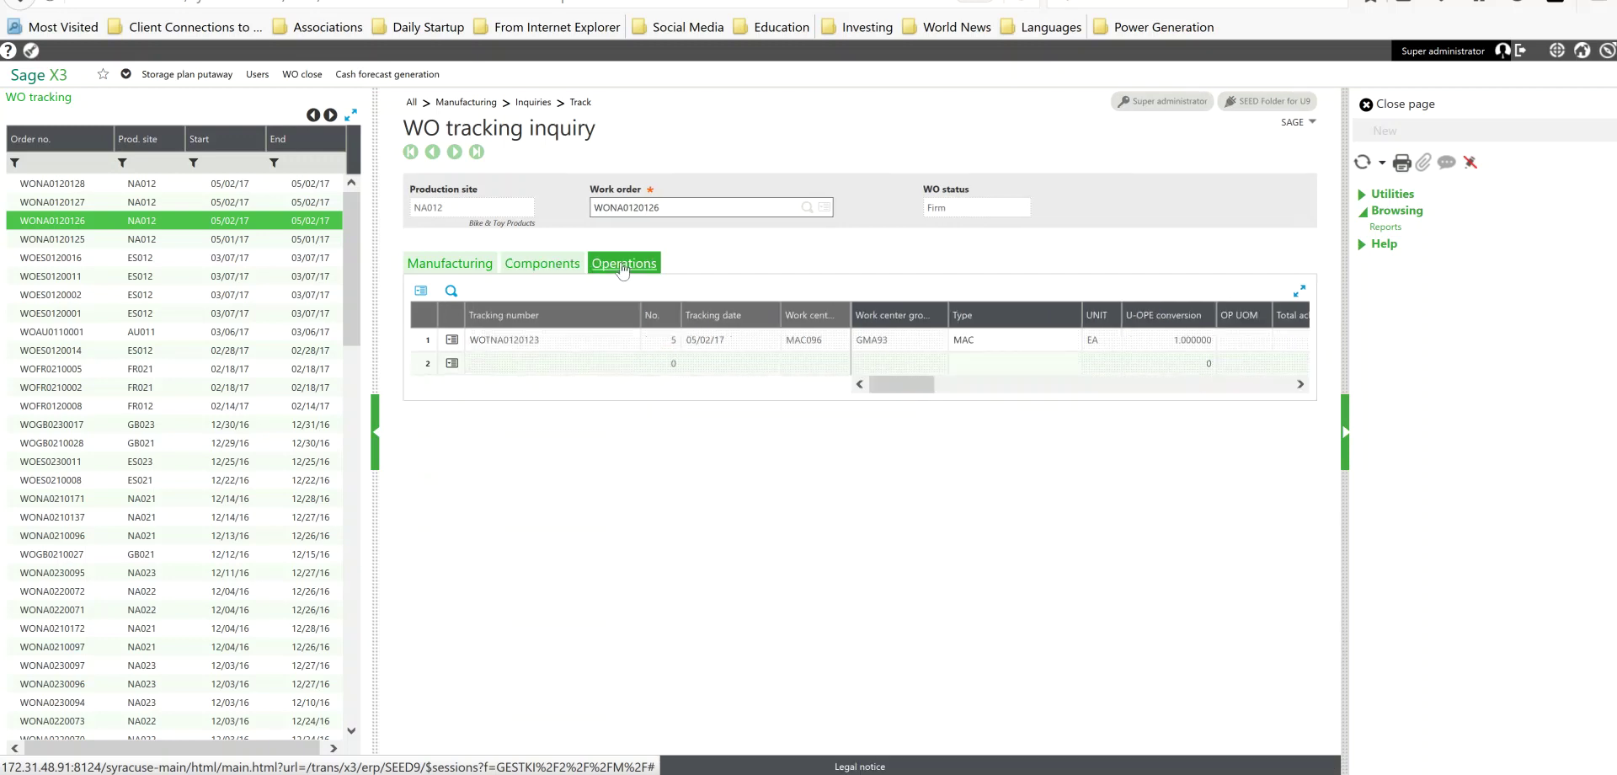
pyautogui.click(1405, 104)
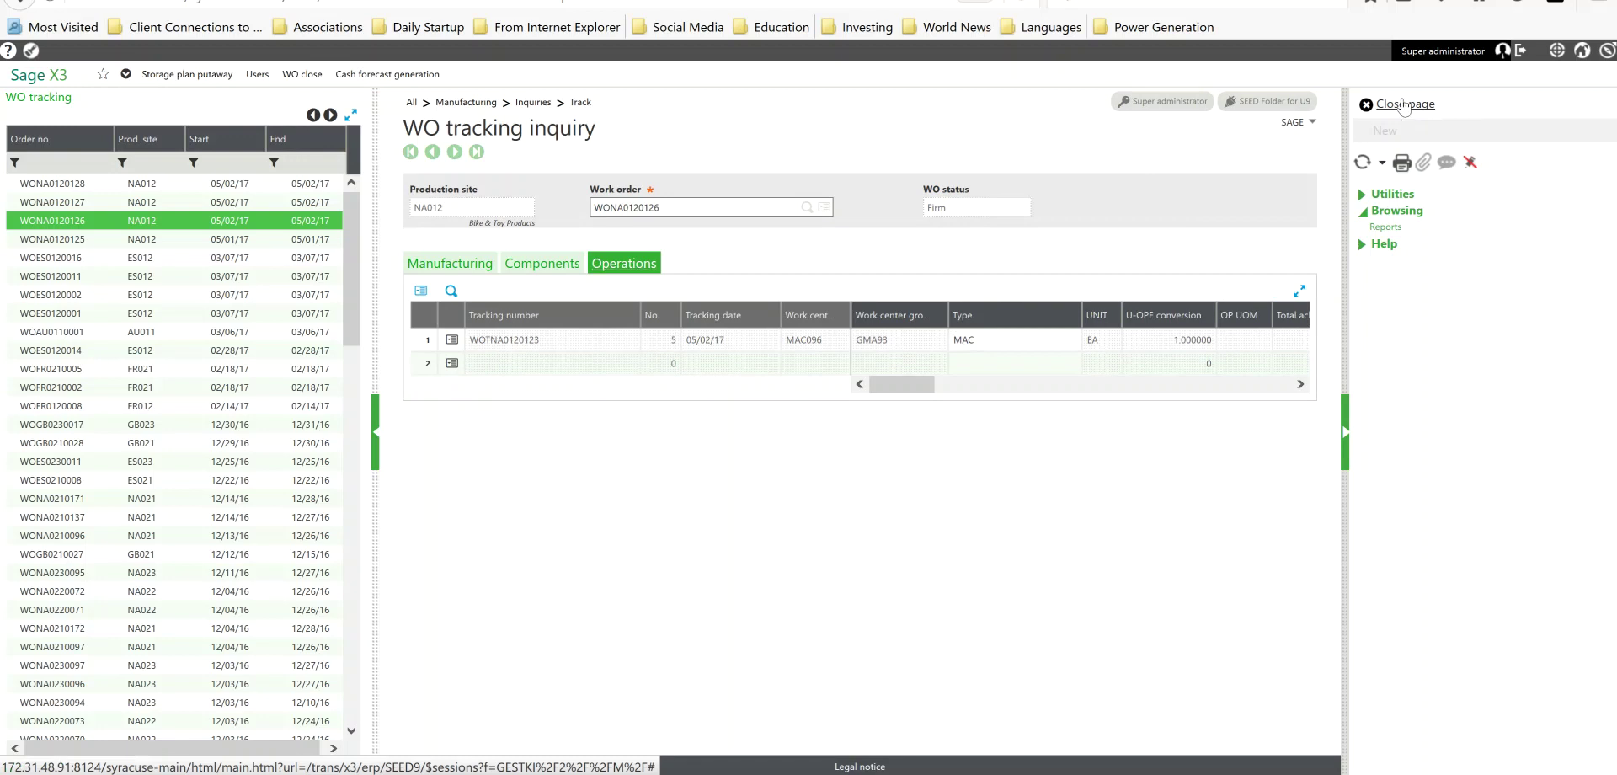